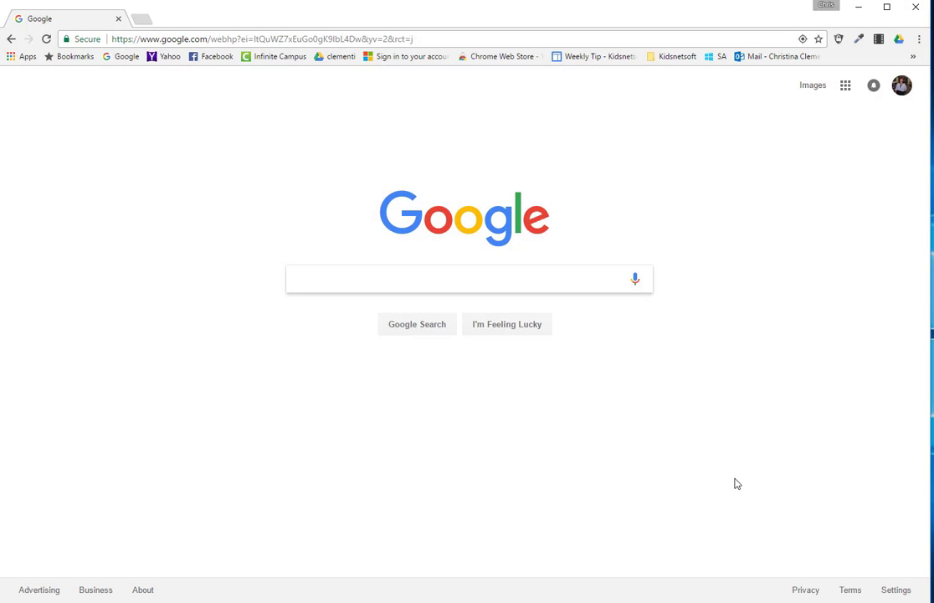
Step: Open the new Google Sites from the Google homepage and create a blank site
left_click(847, 87)
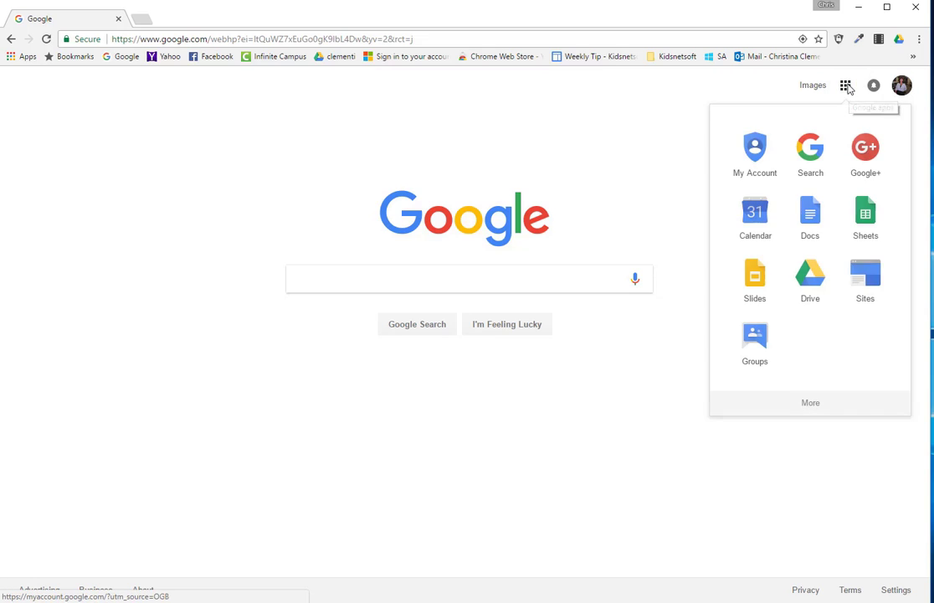
left_click(861, 281)
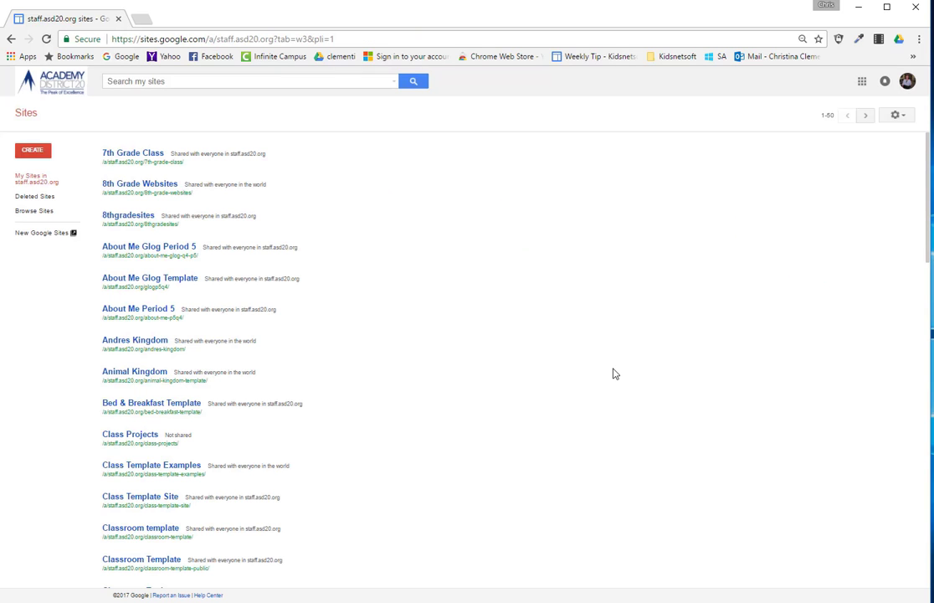
left_click(30, 238)
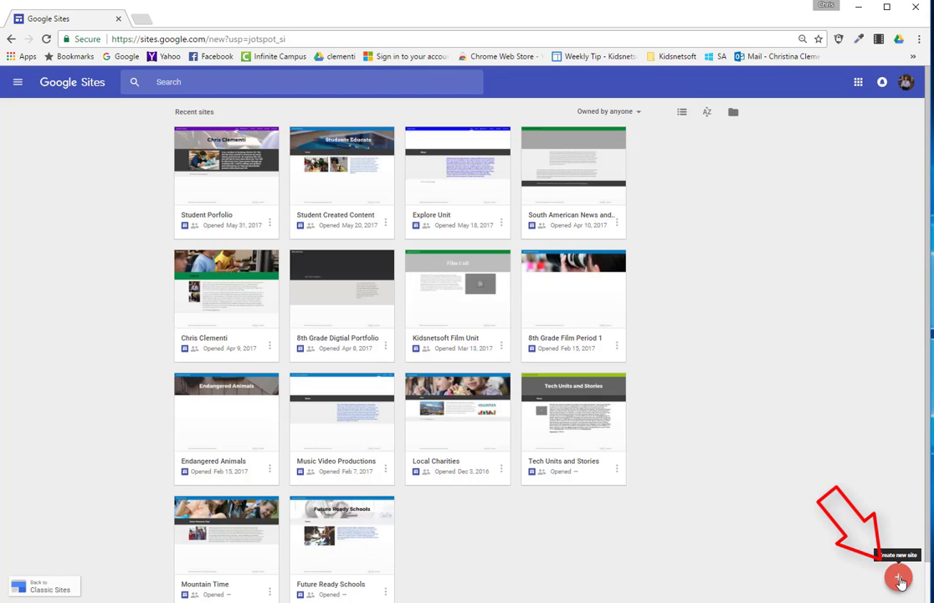
left_click(900, 581)
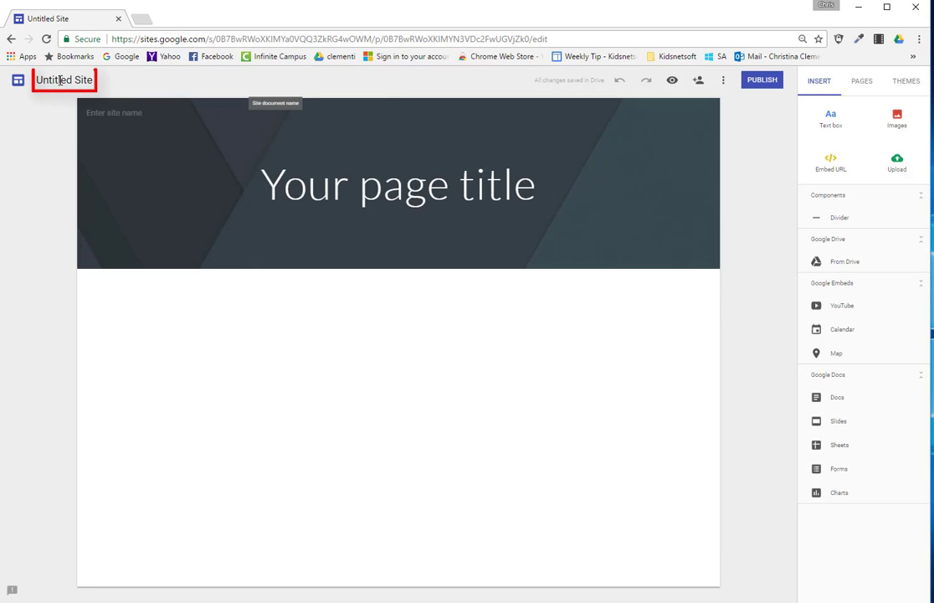
Step: Rename the untitled site document with the owner's first name followed by "Portfolio"
left_click(67, 79)
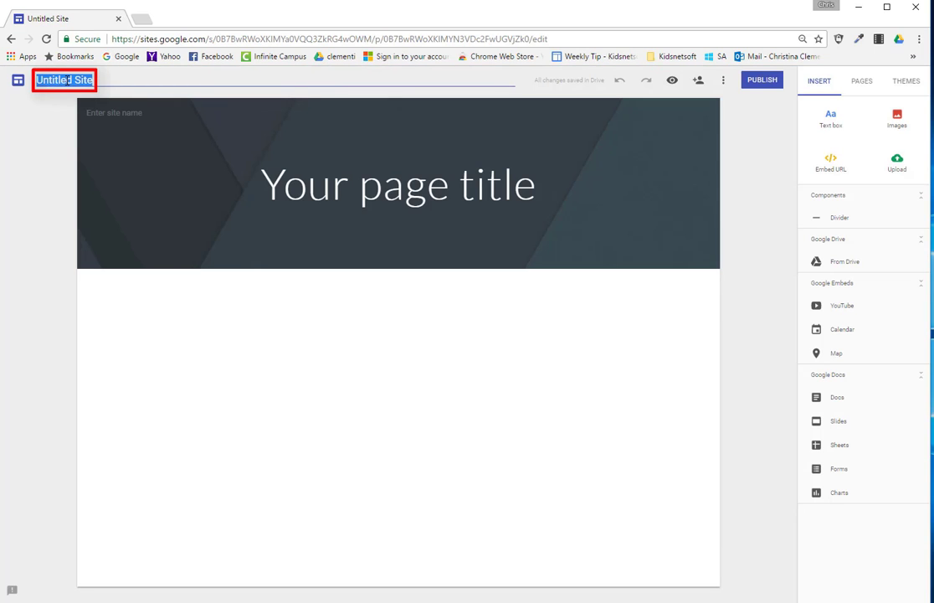
type("Ch")
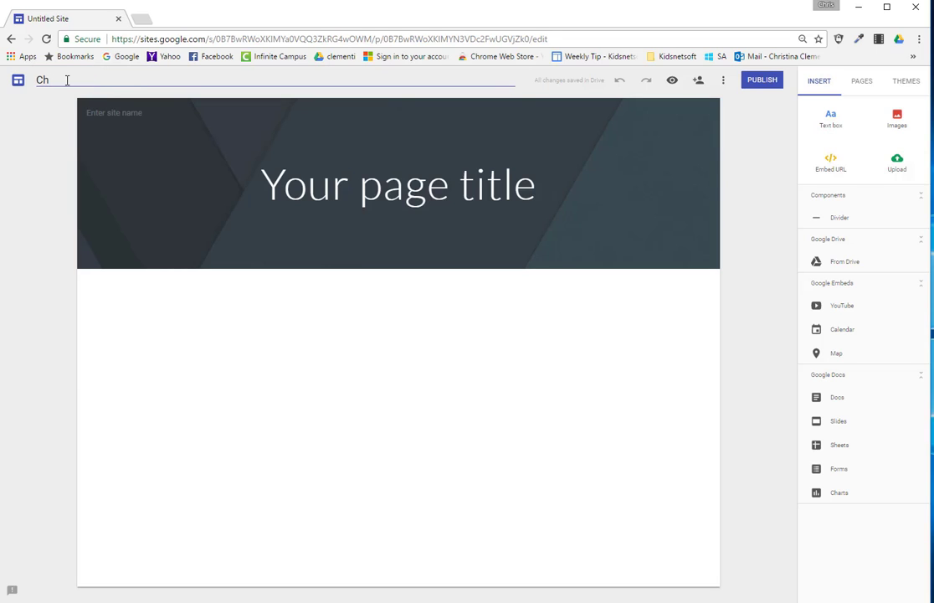
type("ris Fortfolio")
Step: Replace the page title placeholder in the header with the owner's first name followed by "Portfolio"
left_click(350, 198)
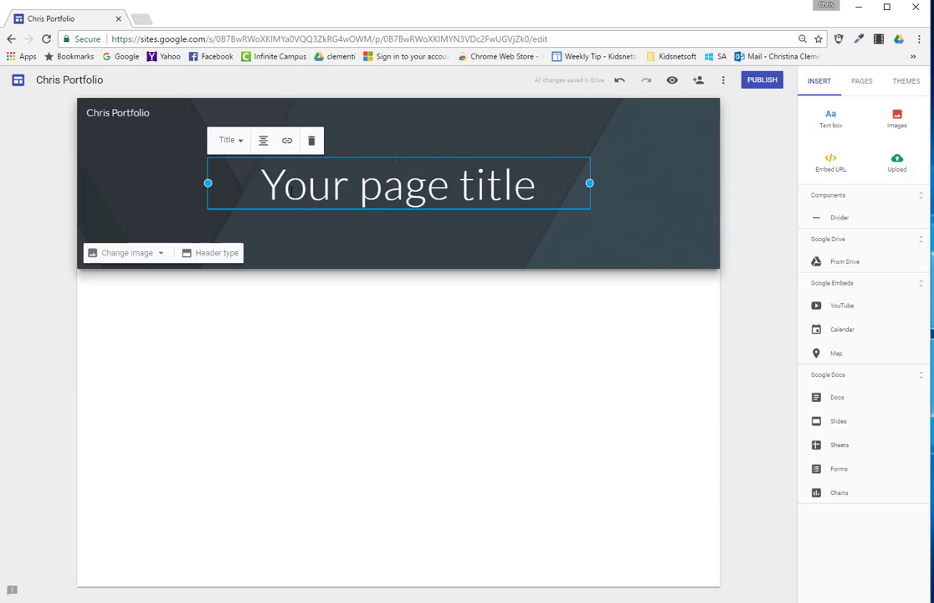
left_click_drag(265, 183, 548, 191)
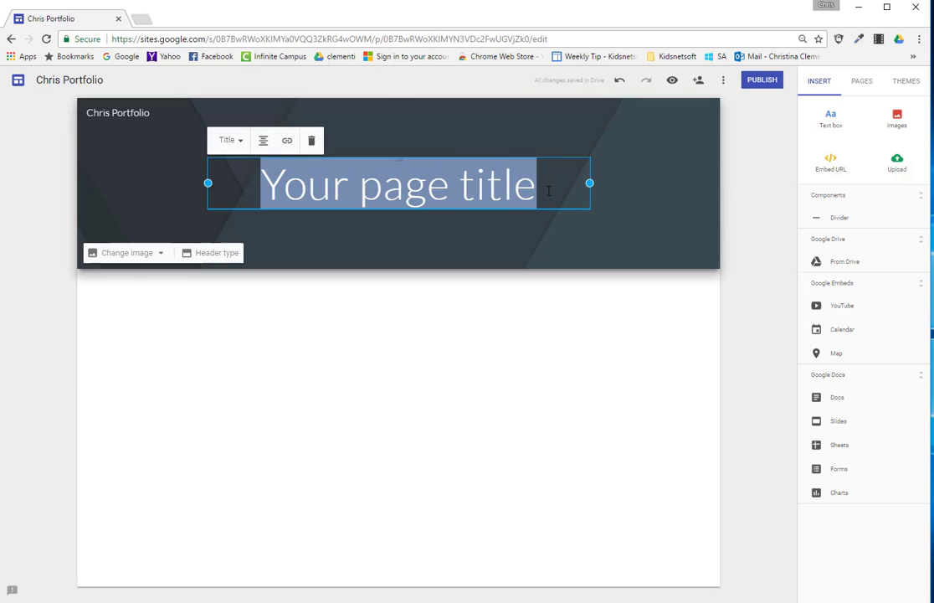
type("Chri")
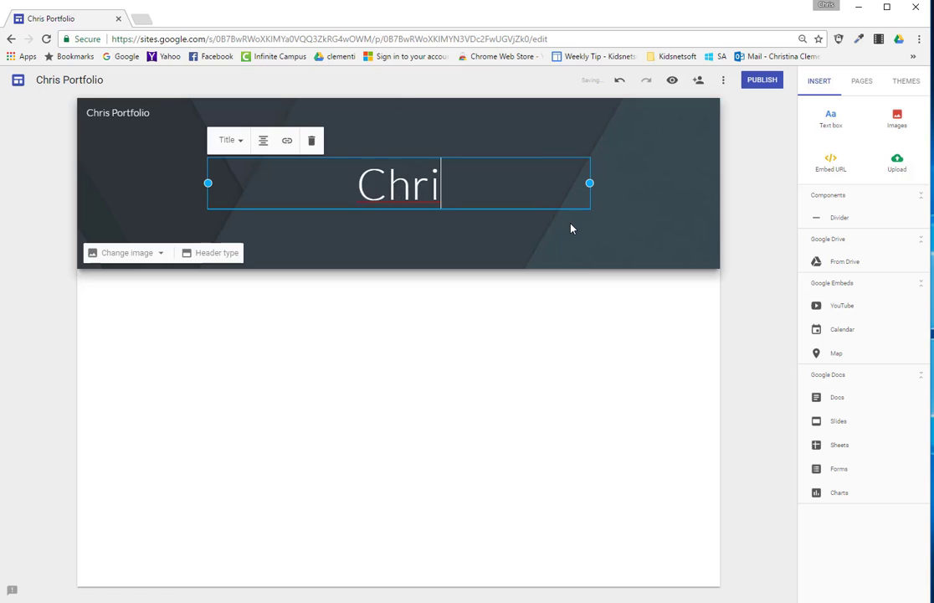
type("s Portfo")
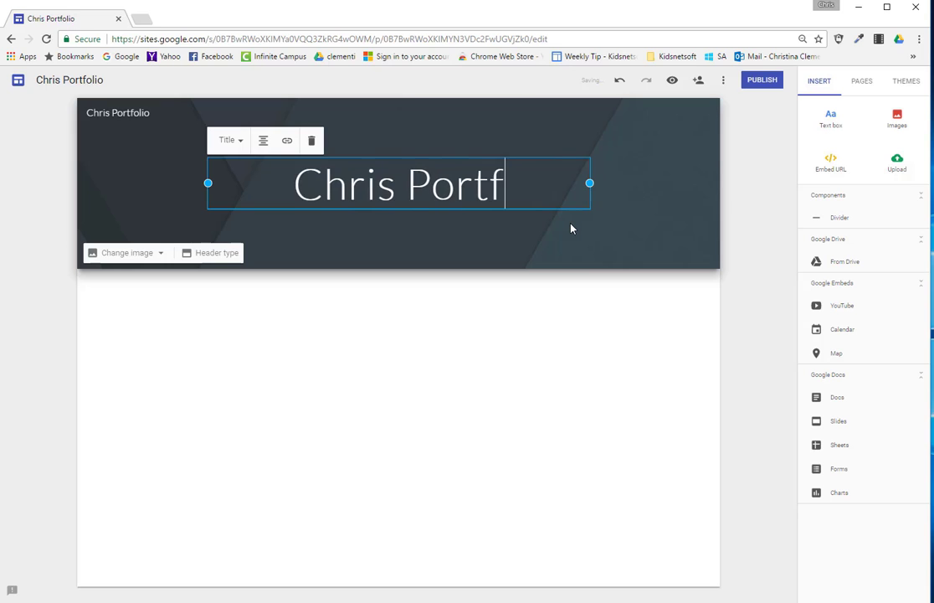
type("lio")
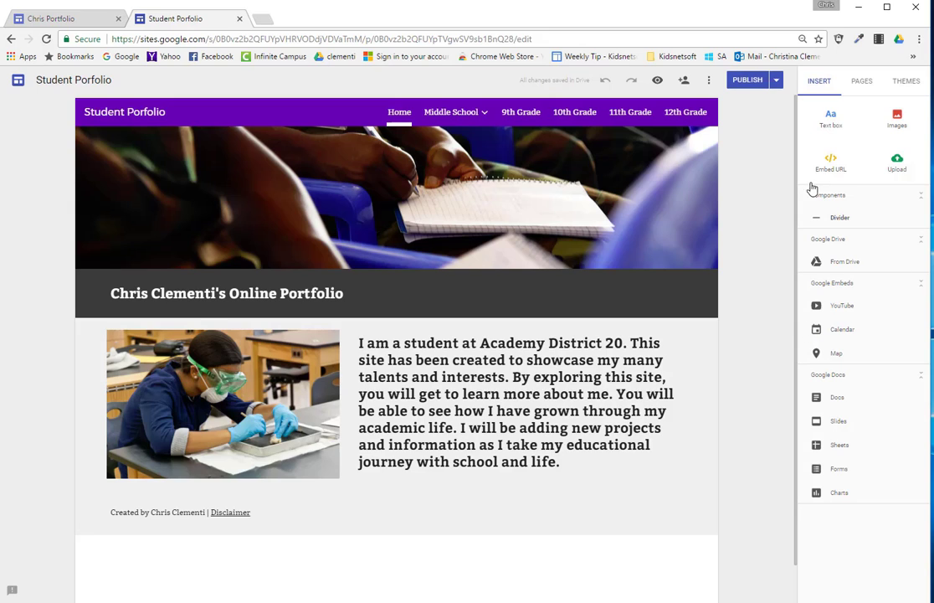
Step: Look over the home and Middle School pages of the Student Porfolio example site and return to the new site
mouse_move(427, 198)
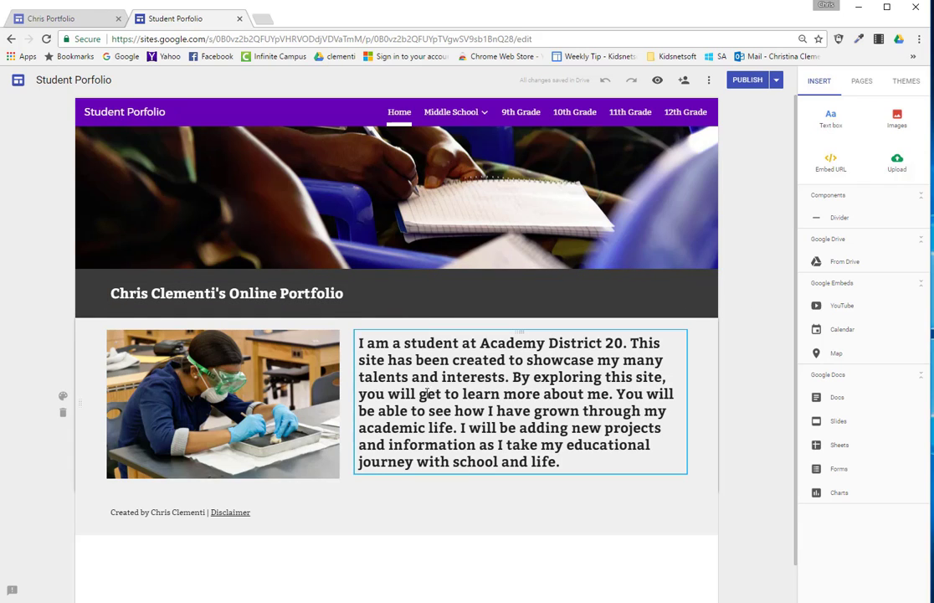
left_click(456, 122)
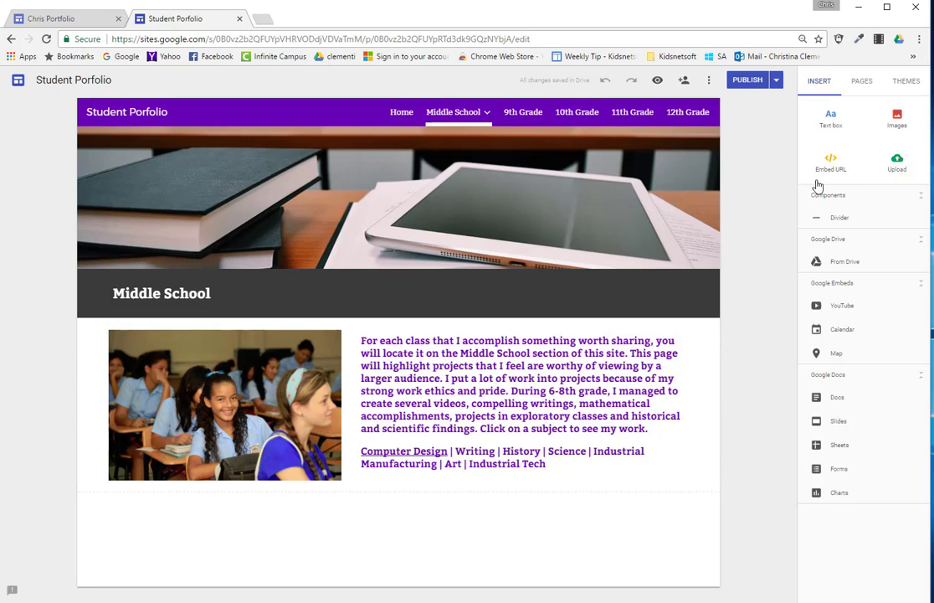
left_click(58, 21)
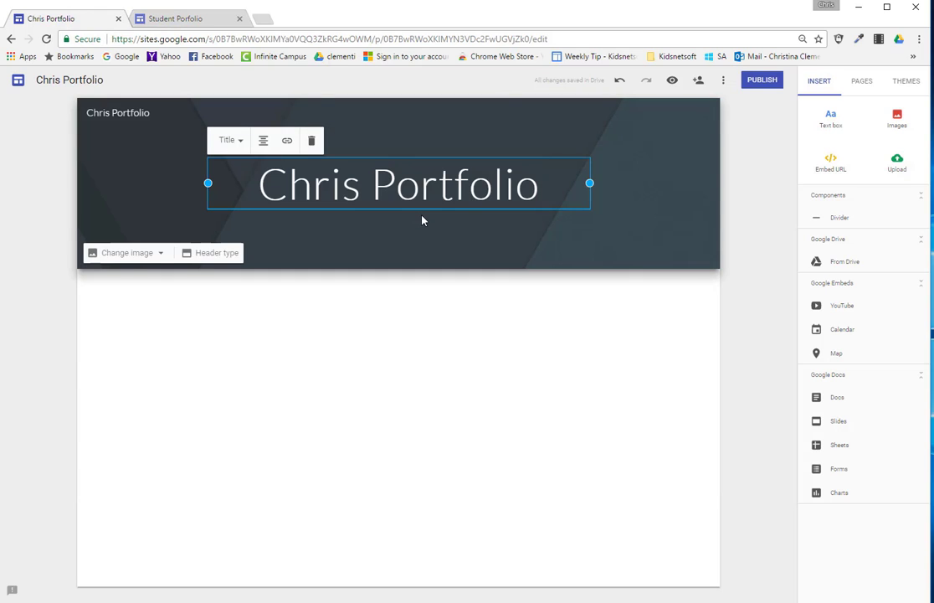
Step: Publish the new portfolio site to the web at its portfolio web address
left_click(762, 490)
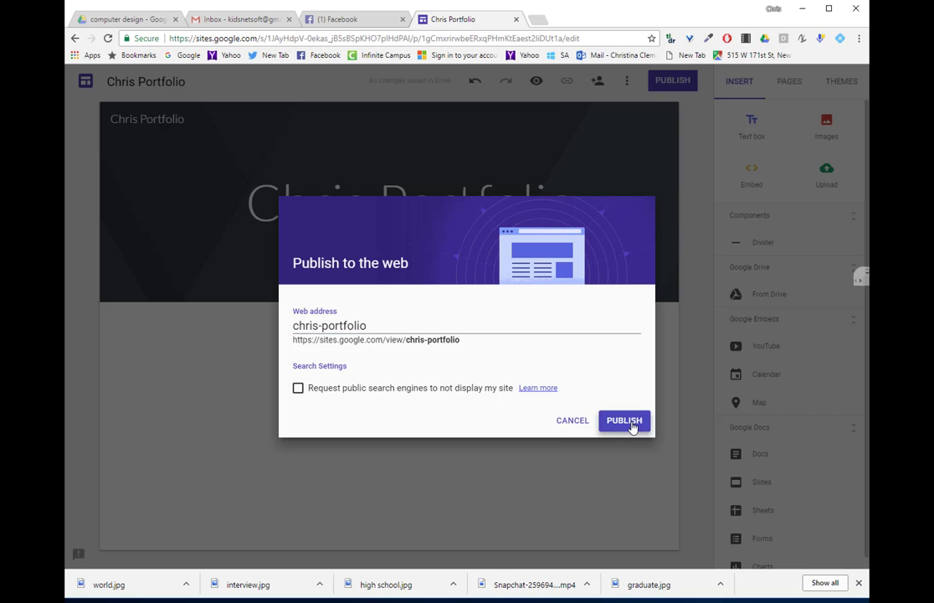
left_click(632, 427)
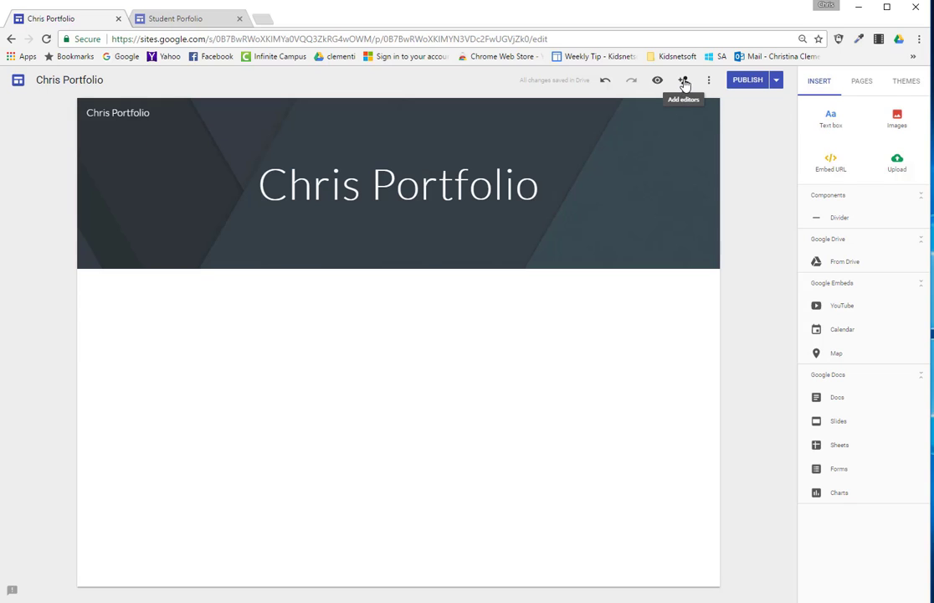
Step: Examine the options for inviting editors to the site and close them without inviting anyone
left_click(684, 83)
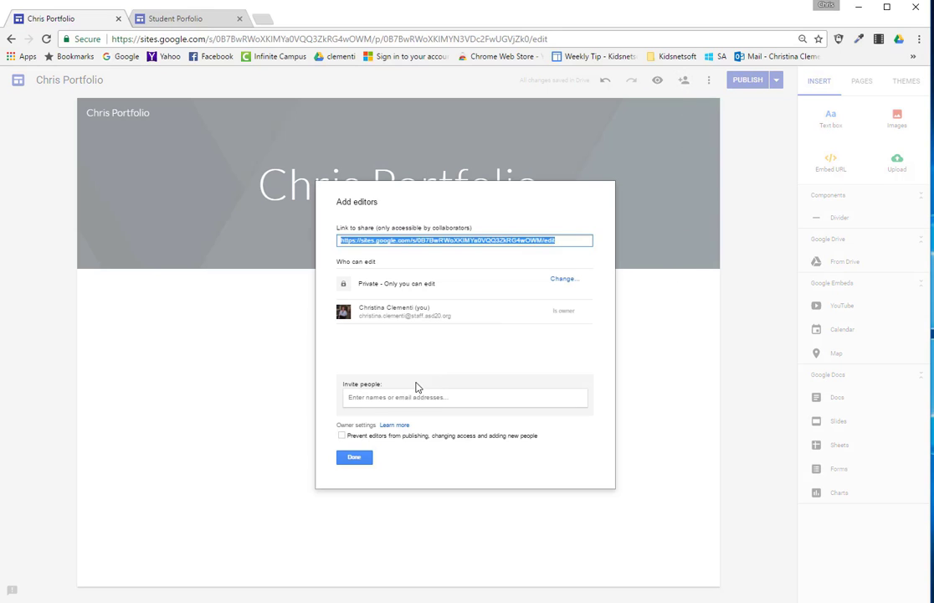
left_click(424, 398)
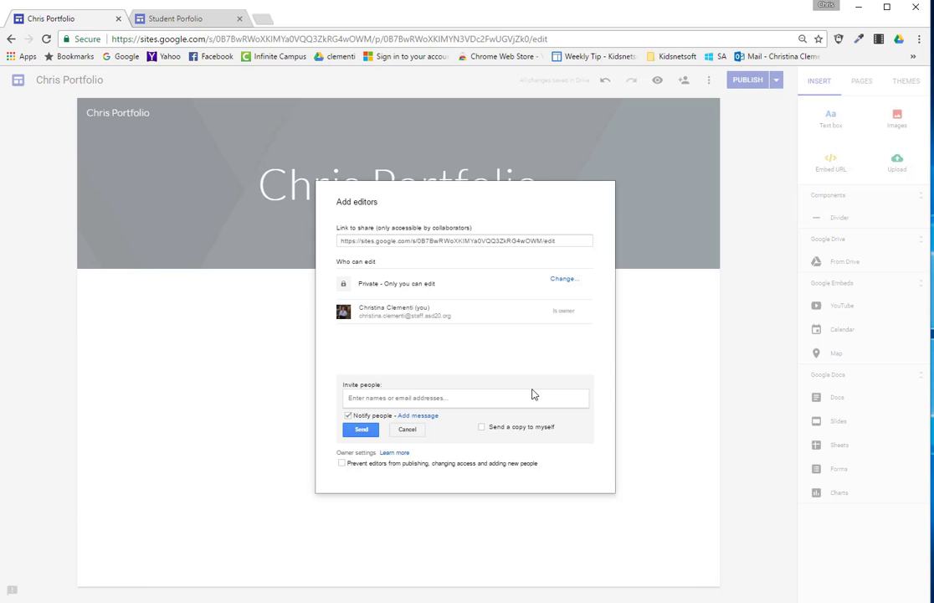
left_click(406, 429)
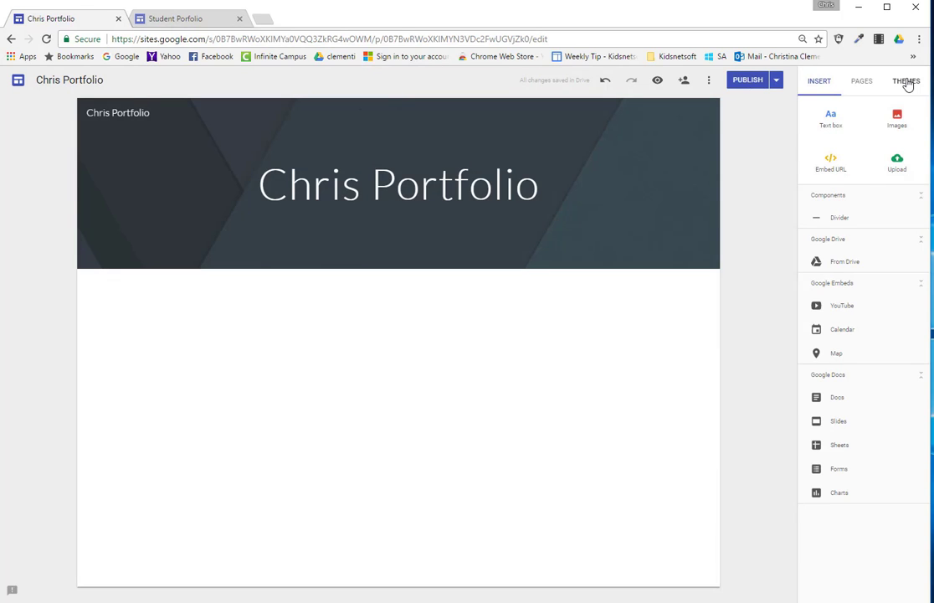
Step: Try the Aristotle, Diplomat, Level and Impression themes on the site and settle on the Vision theme
left_click(905, 82)
left_click(868, 231)
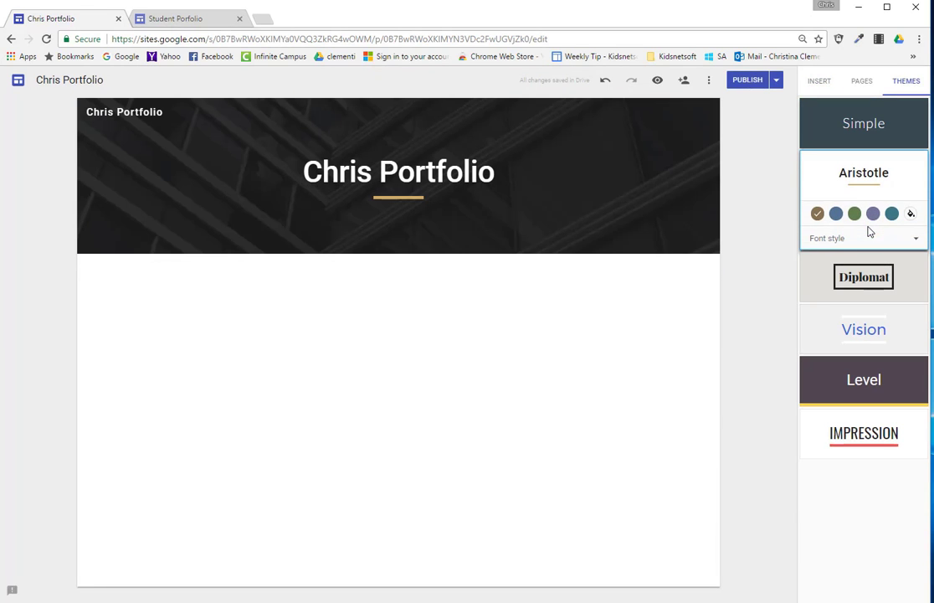
left_click(853, 280)
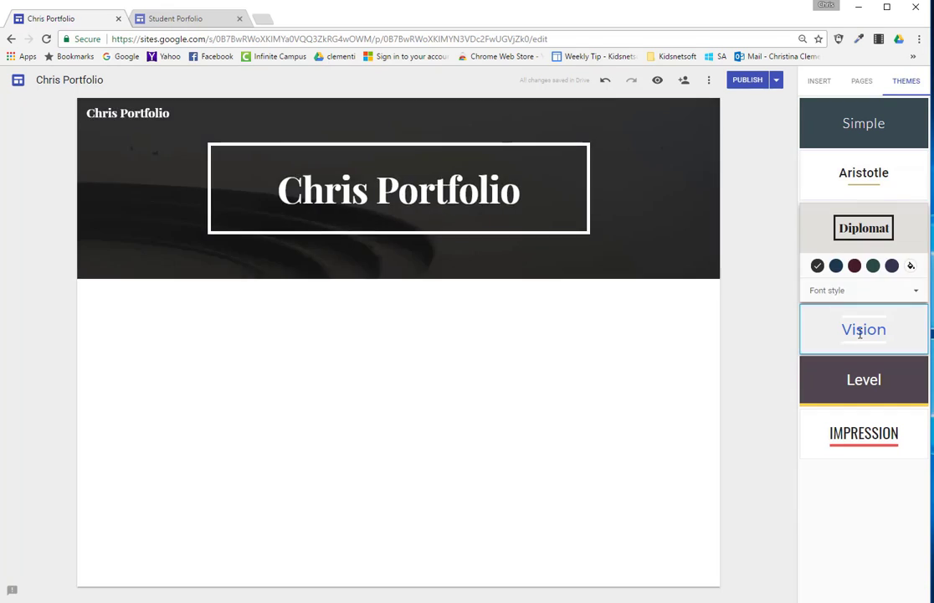
left_click(860, 333)
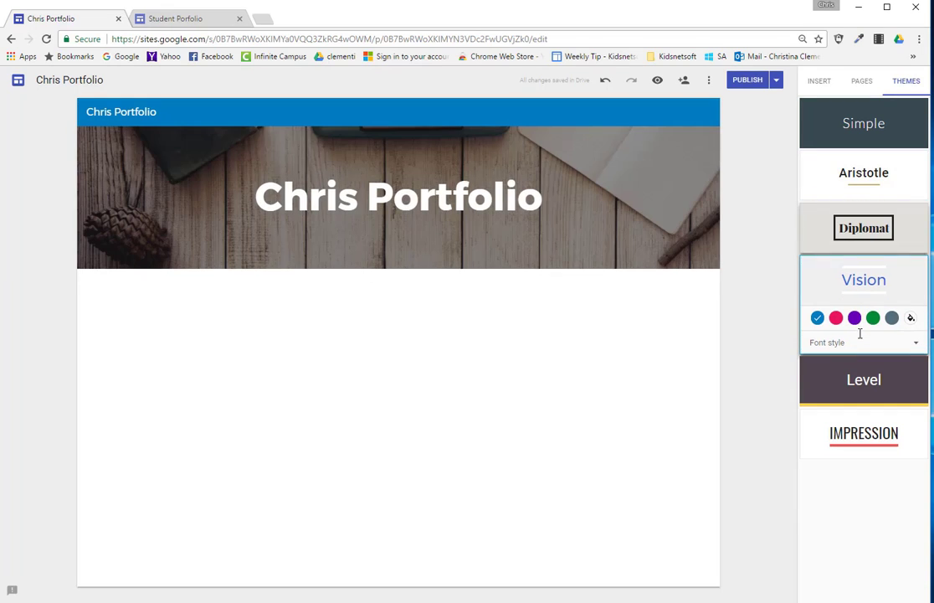
left_click(858, 387)
left_click(863, 433)
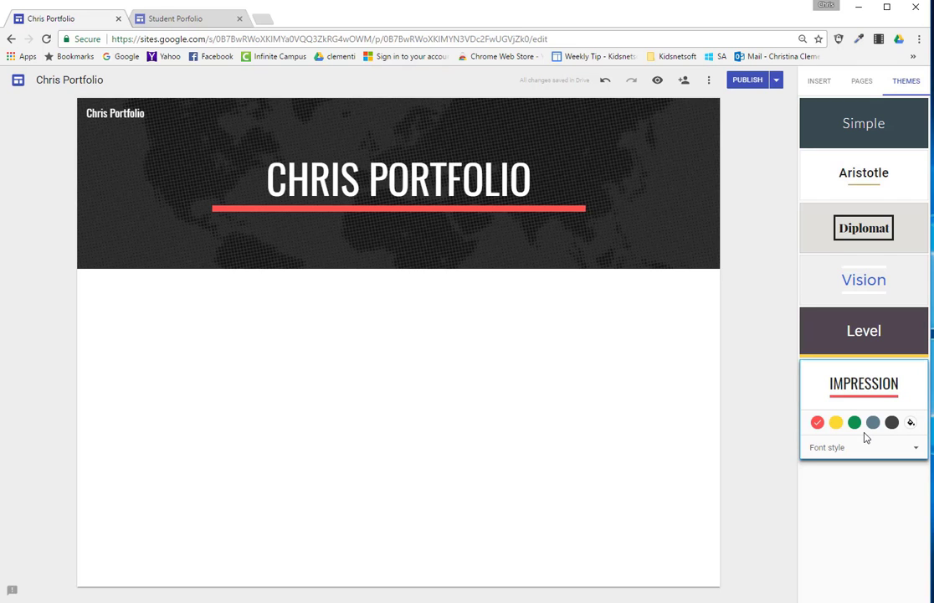
left_click(864, 331)
left_click(863, 281)
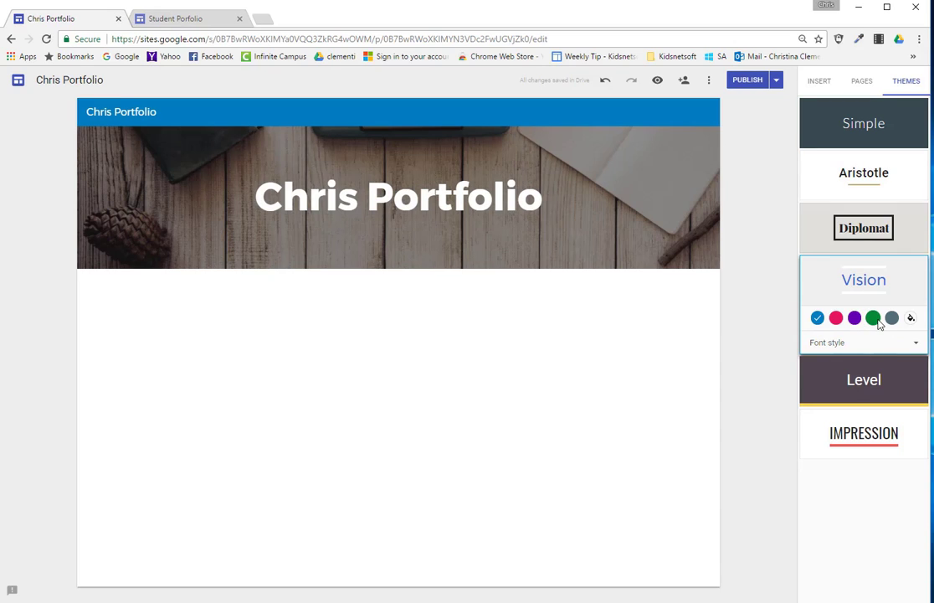
Step: Try green for the Vision theme and set its colour to the custom blue #002aff
left_click(873, 318)
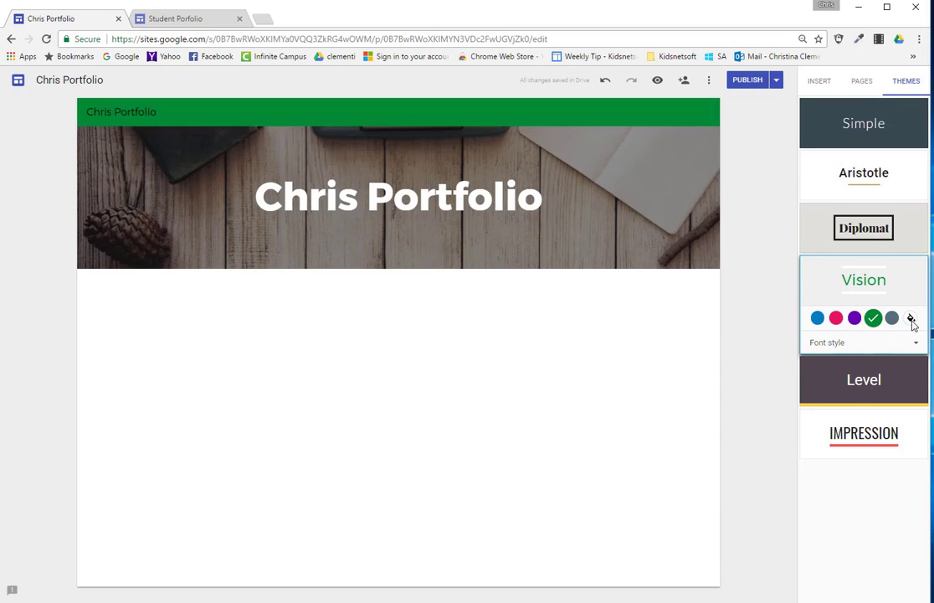
left_click(911, 319)
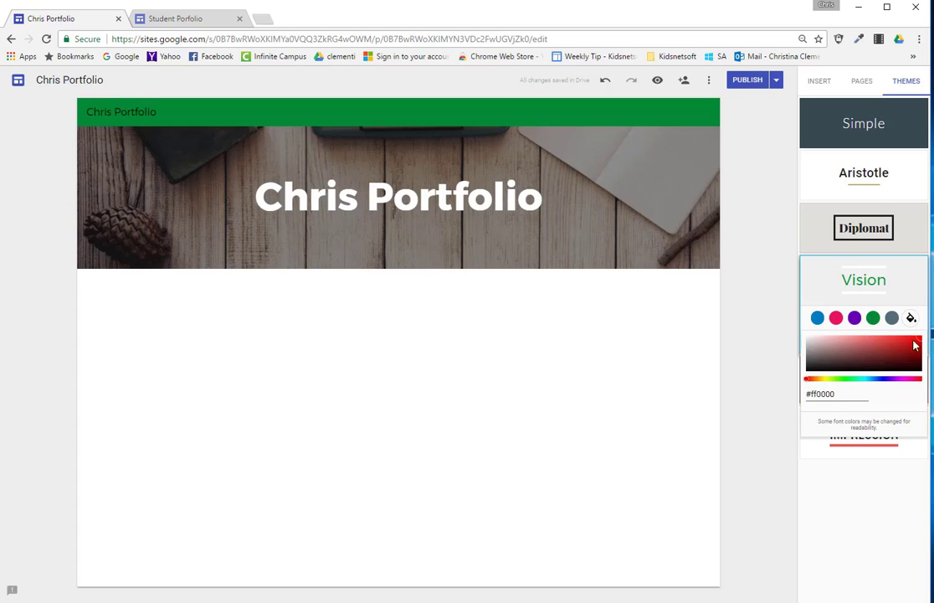
left_click(881, 378)
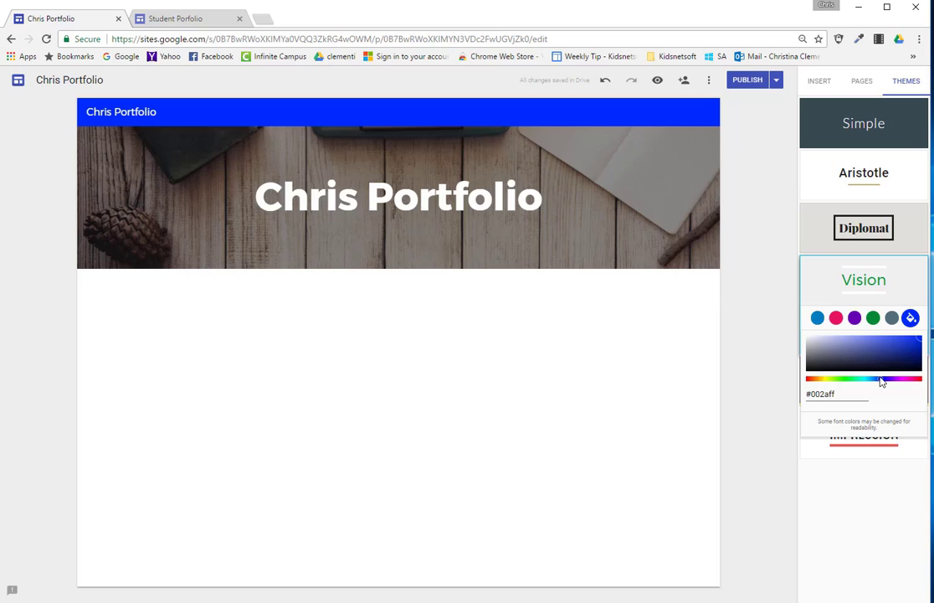
left_click(742, 411)
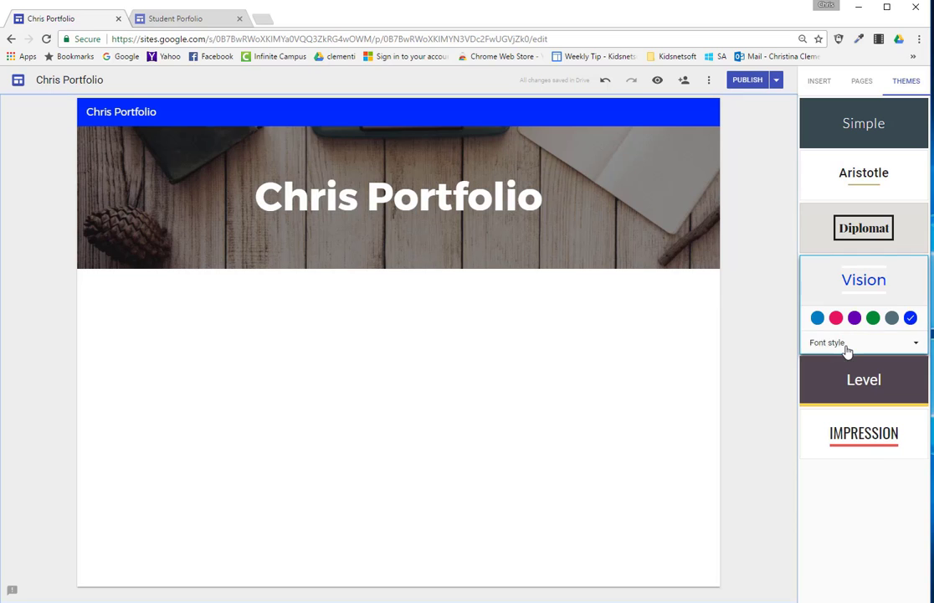
Step: Try the Classic font style on the Vision theme and switch back to Bold
left_click(846, 349)
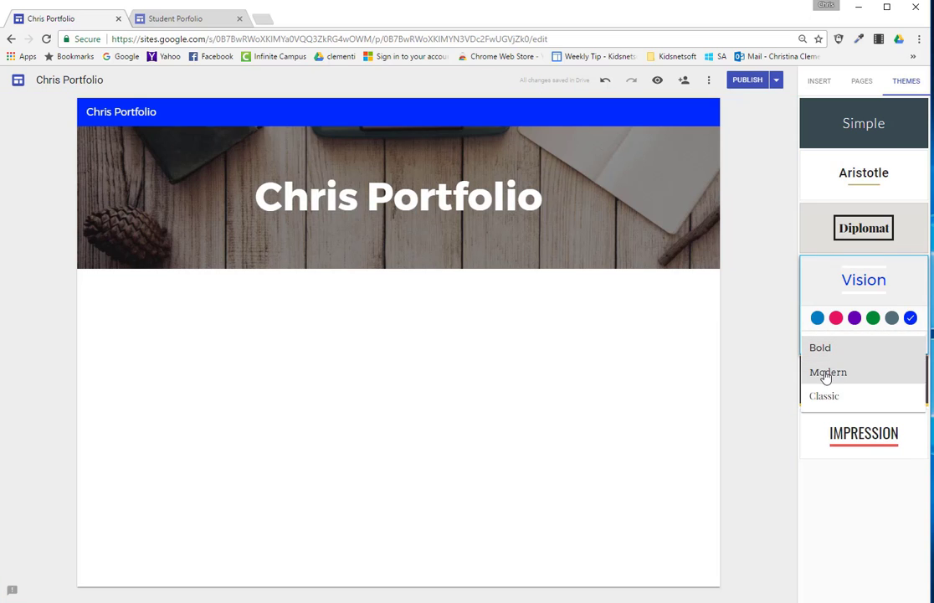
left_click(827, 374)
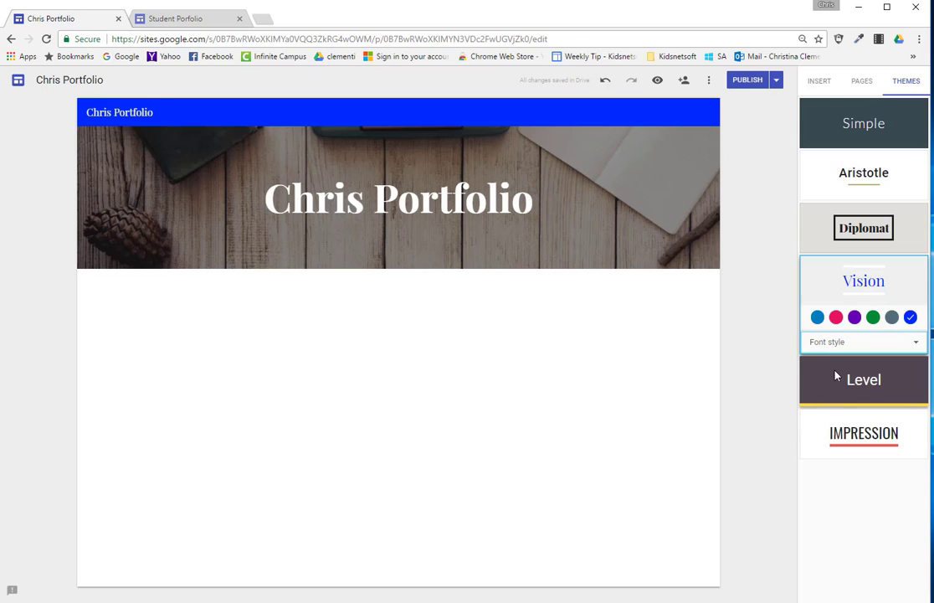
left_click(830, 347)
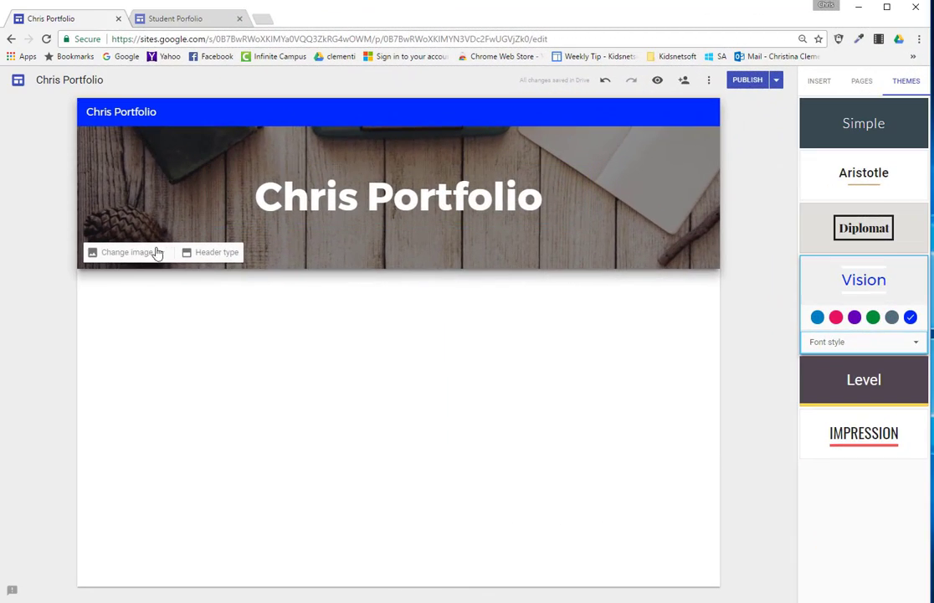
Step: Keep the Banner header type and replace the header image with the student-beside-a-laptop photo found by searching images for "female student"
left_click(211, 252)
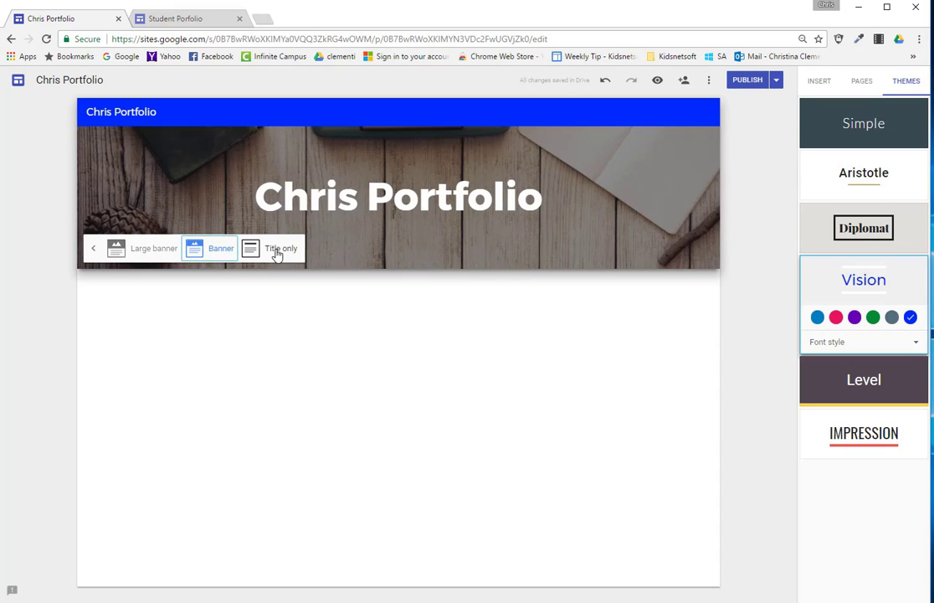
left_click(217, 250)
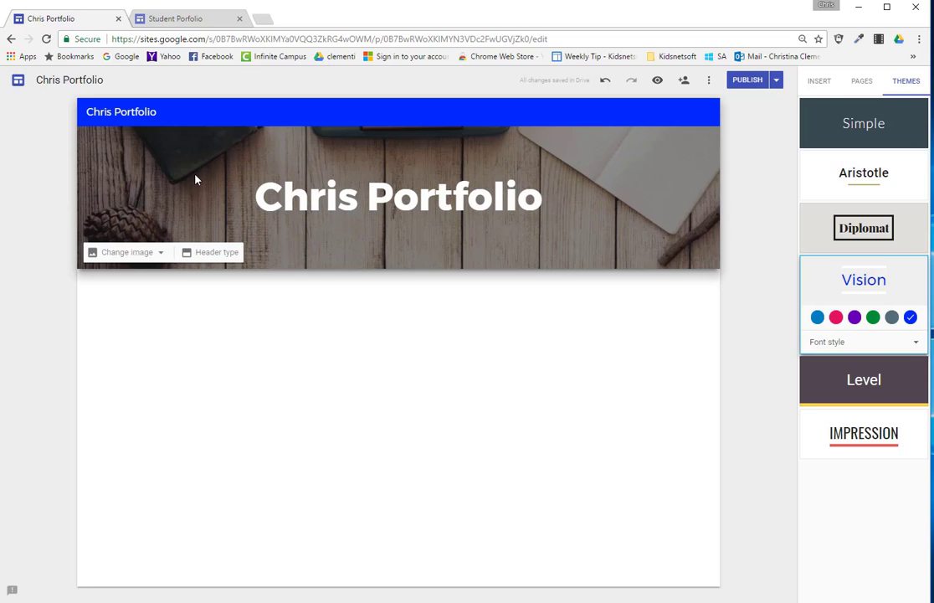
left_click(161, 255)
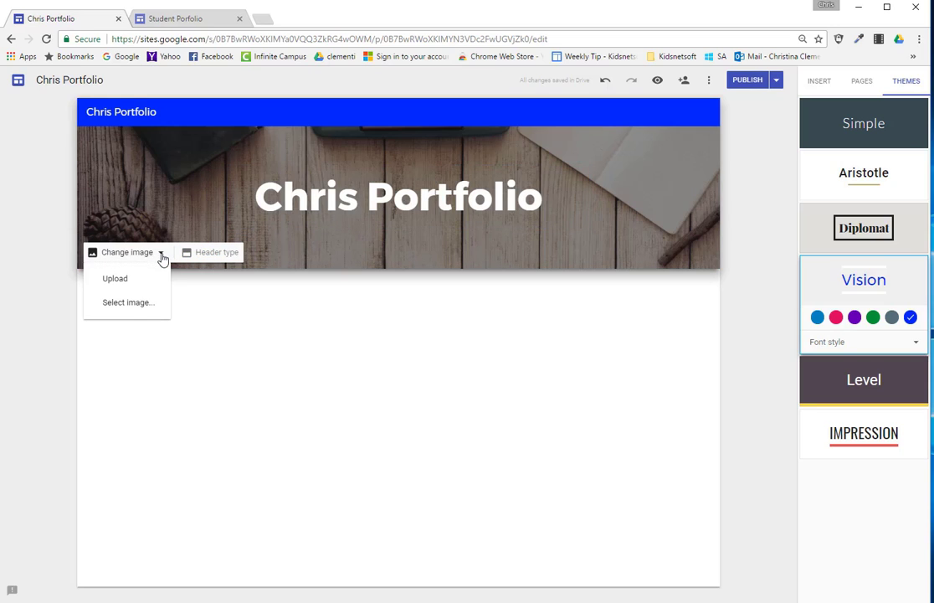
left_click(125, 303)
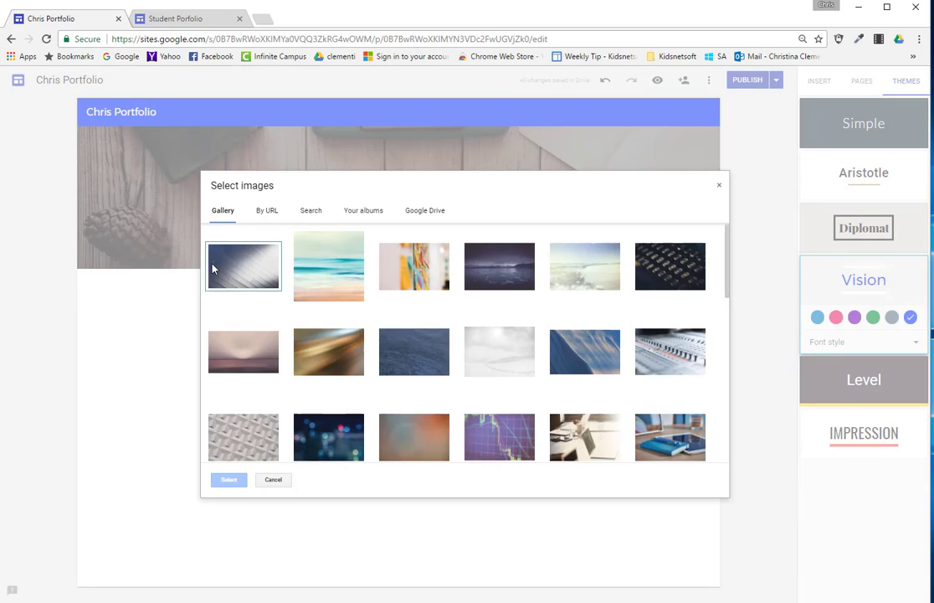
left_click(304, 215)
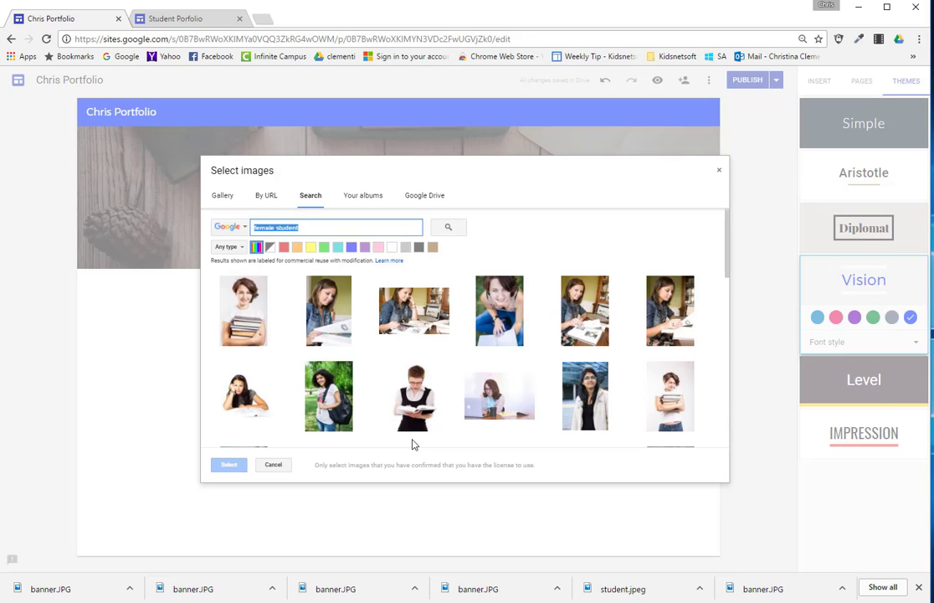
double_click(412, 312)
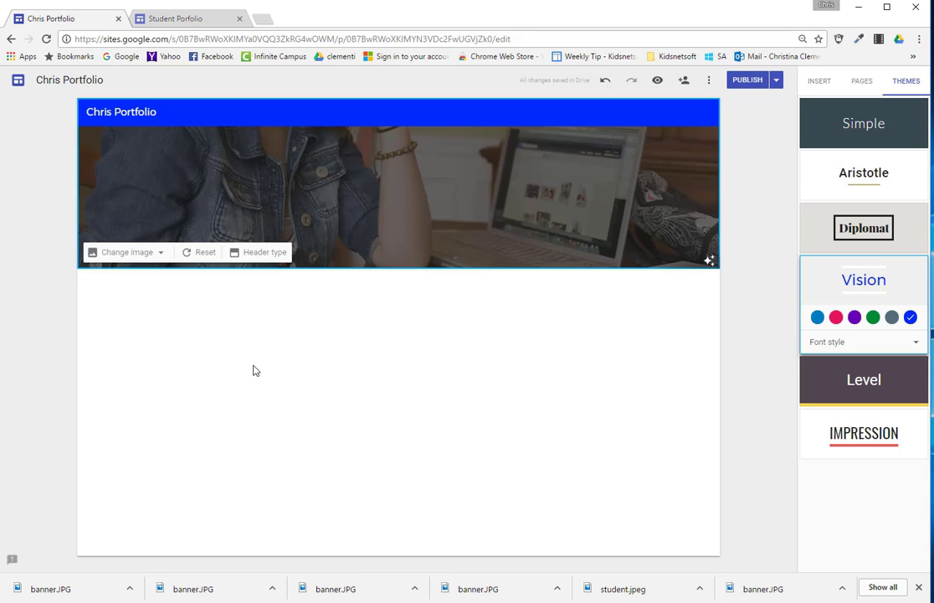
Step: Search Google Images for "female student" in a new browser tab
left_click(262, 18)
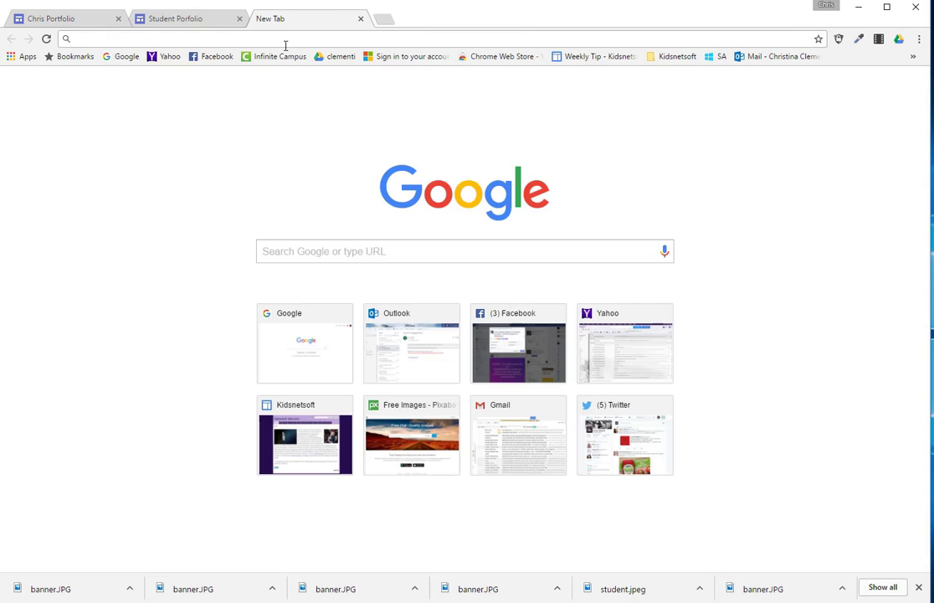
left_click(411, 252)
type("female")
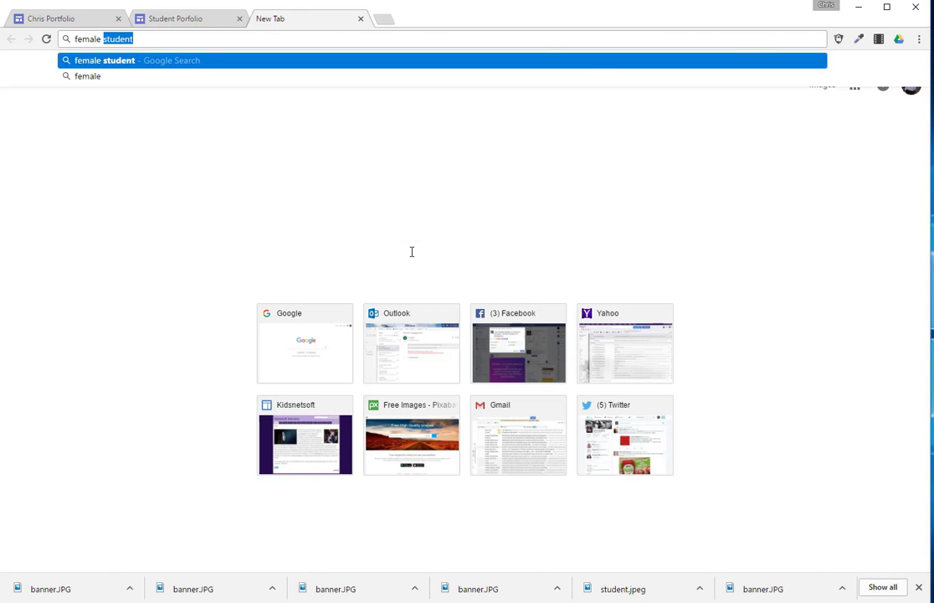
key("Return")
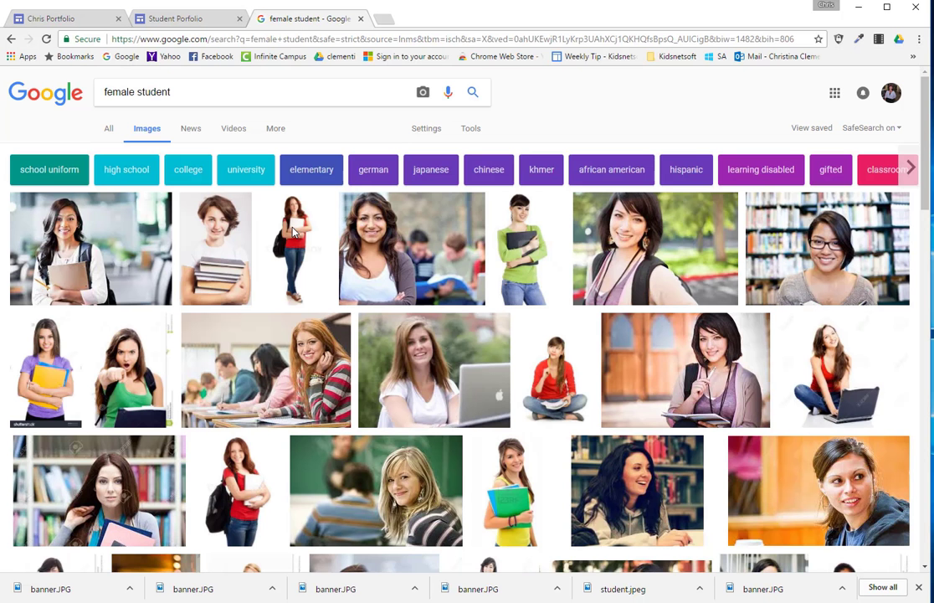
Step: Filter the image results to Large size and usage rights "Labeled for reuse with modification"
left_click(470, 128)
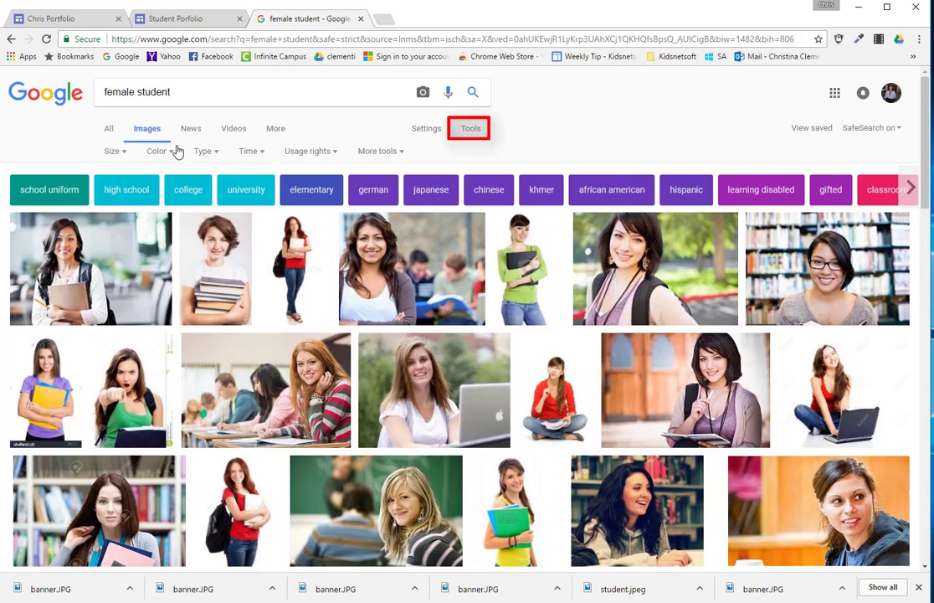
left_click(111, 156)
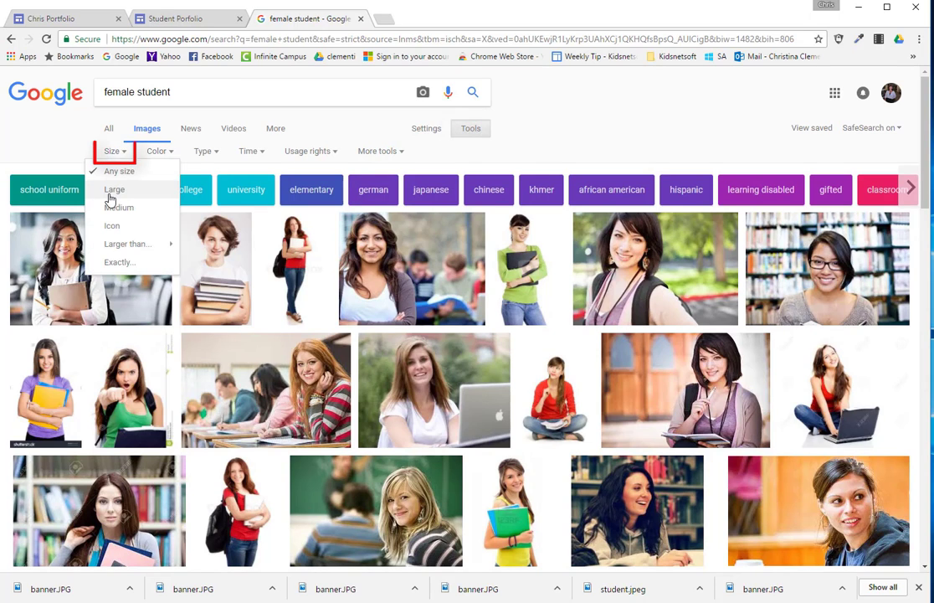
left_click(112, 190)
left_click(300, 152)
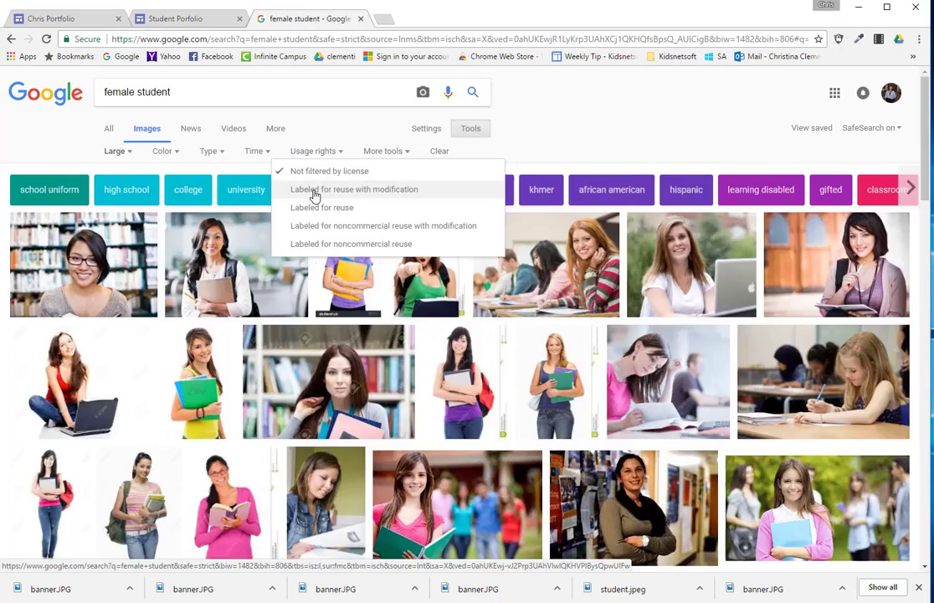
left_click(314, 191)
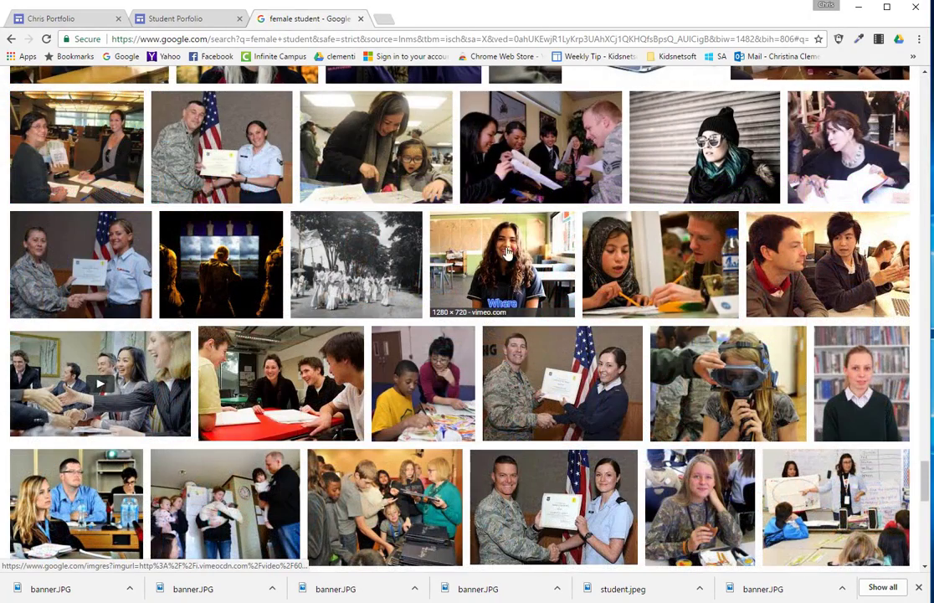
Step: Open the full-size photo of the smiling curly-haired student in the classroom and start saving it to the computer
left_click(503, 267)
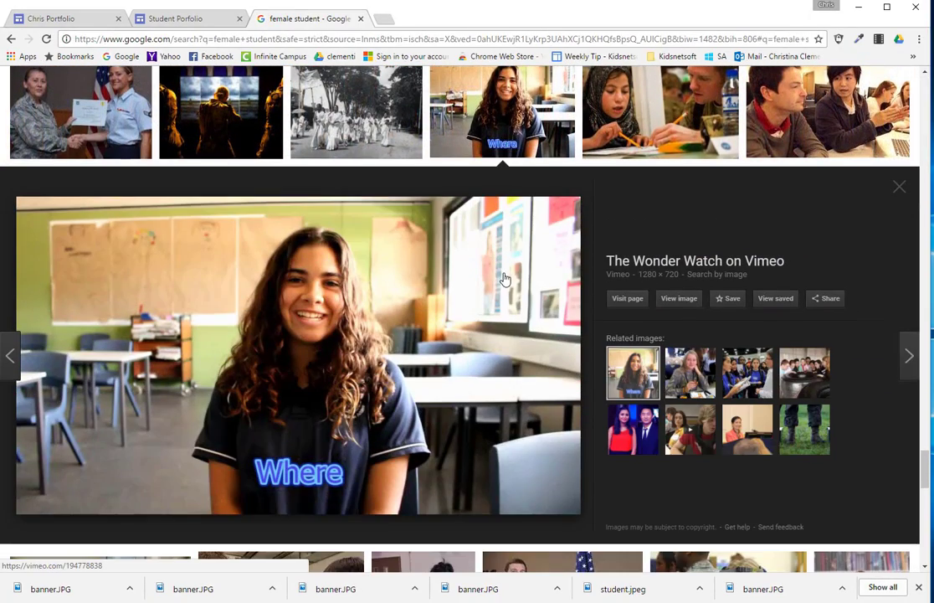
left_click(651, 277)
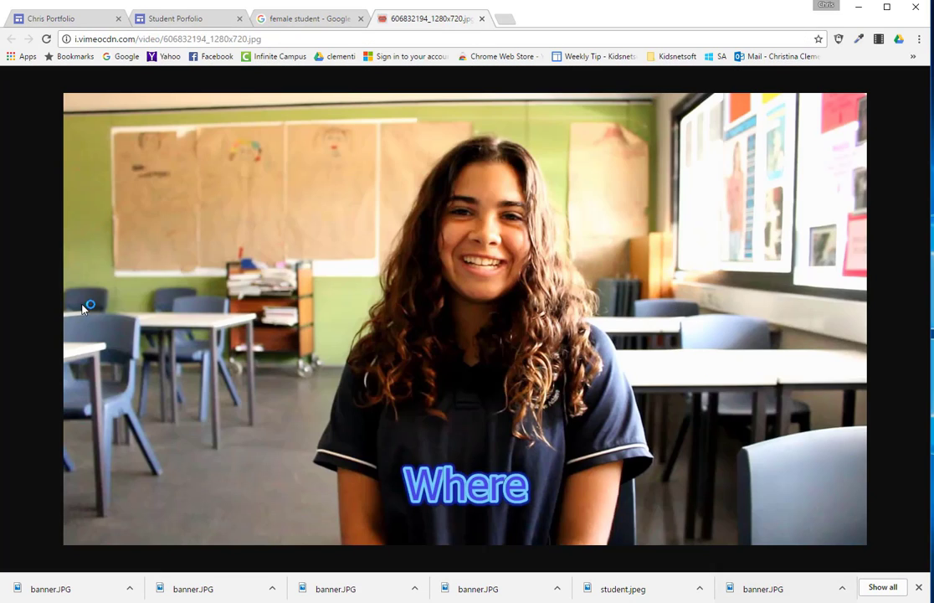
right_click(369, 194)
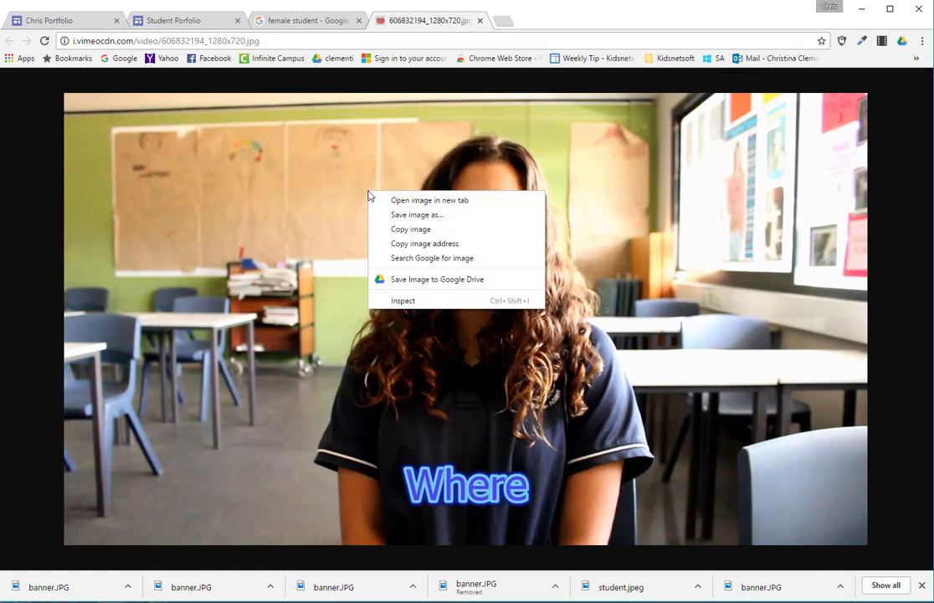
left_click(410, 216)
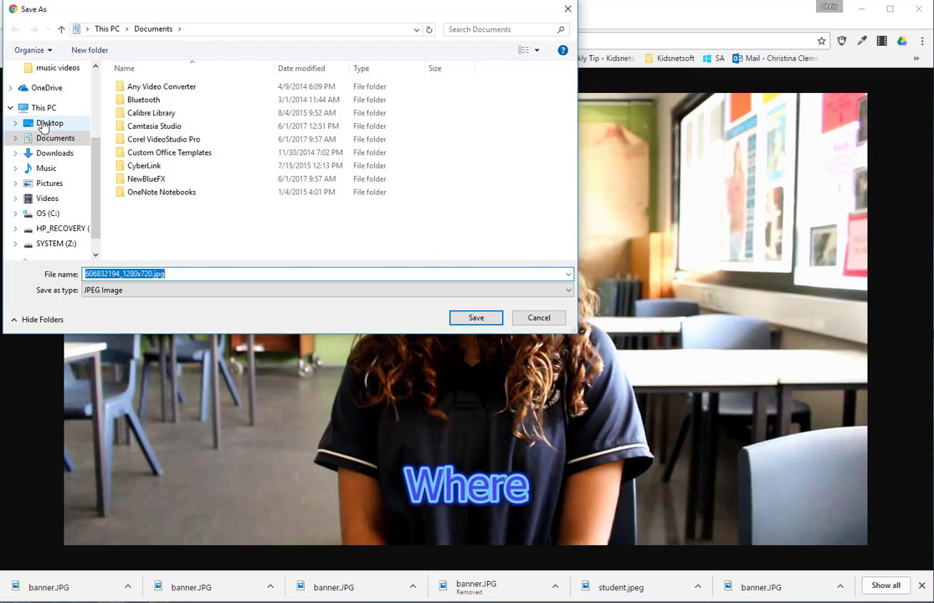
Step: Create a folder named portfolio on the Desktop and open it as the save location
left_click(44, 123)
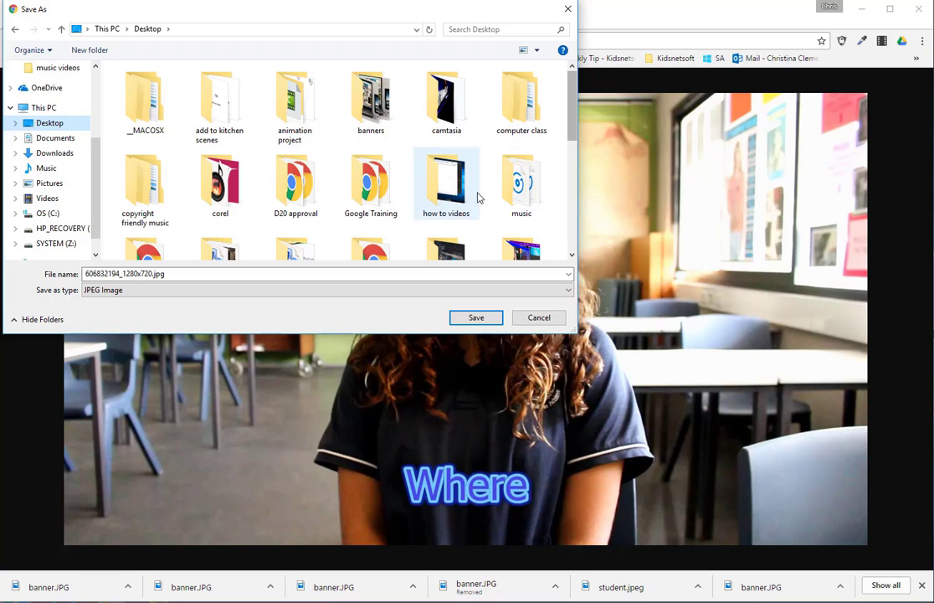
right_click(481, 151)
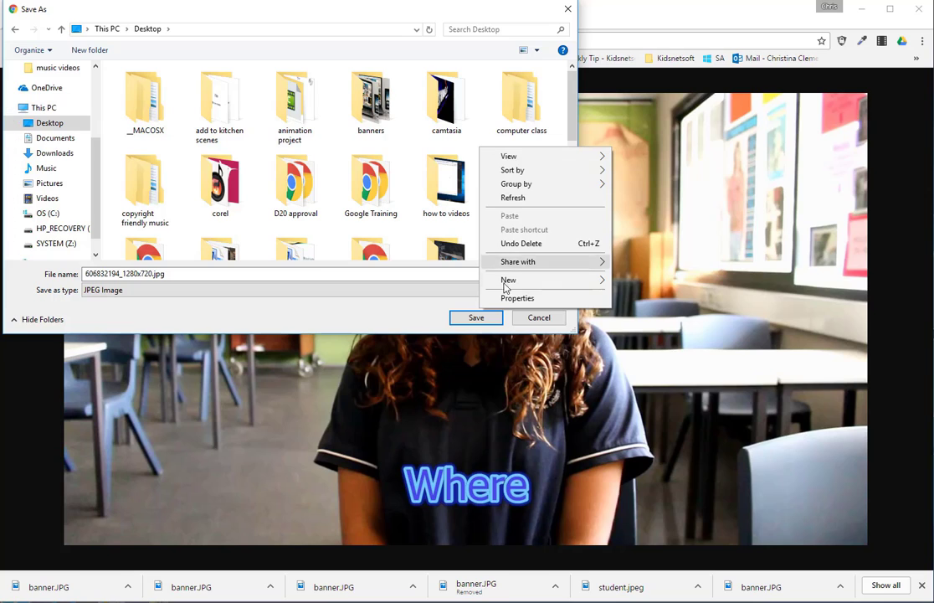
mouse_move(601, 282)
left_click(670, 285)
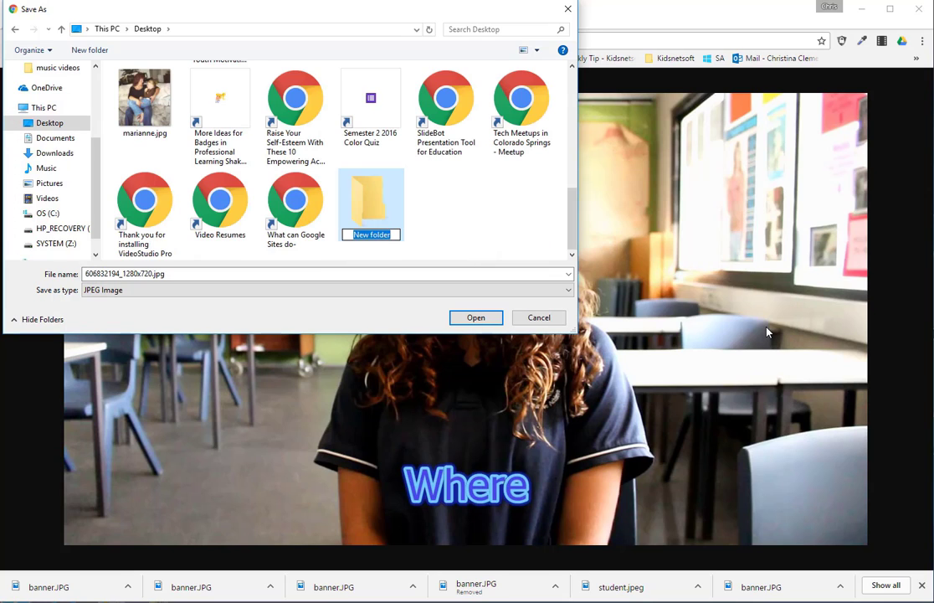
type("portfolio")
double_click(375, 205)
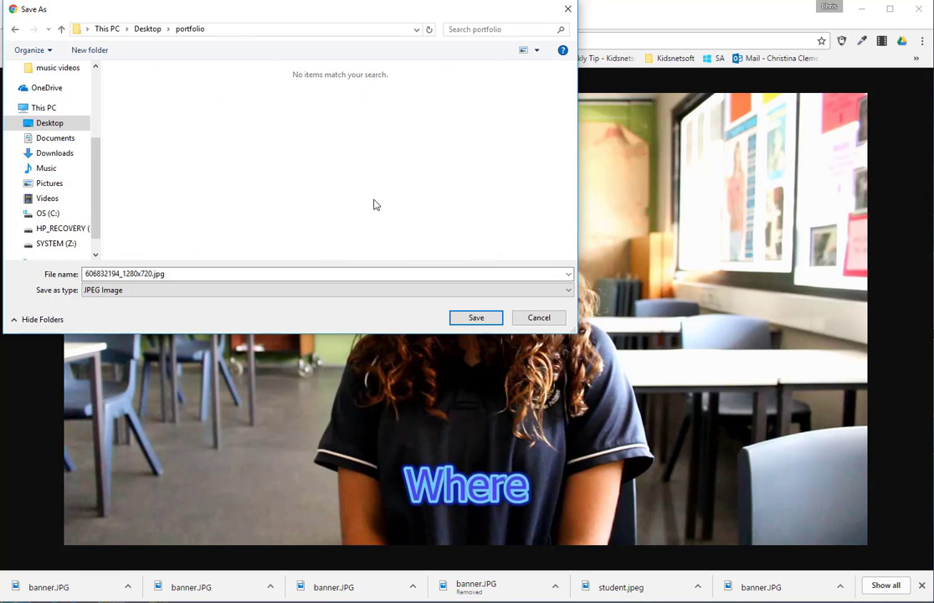
Step: Save the photo in the portfolio folder under the file name banner
double_click(179, 275)
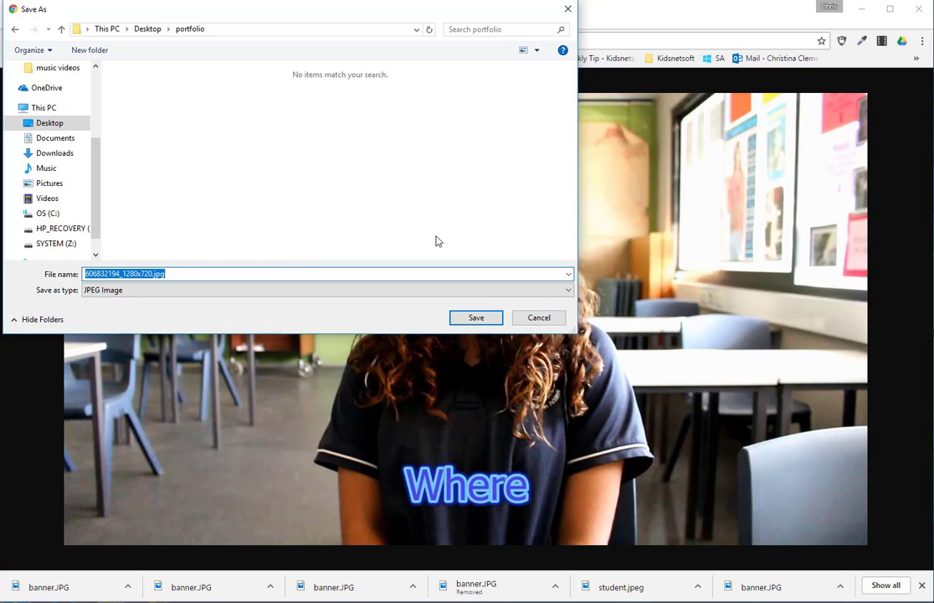
type("banner")
key("Return")
Step: Return to the portfolio site and upload the saved banner photo as the header image
left_click(49, 23)
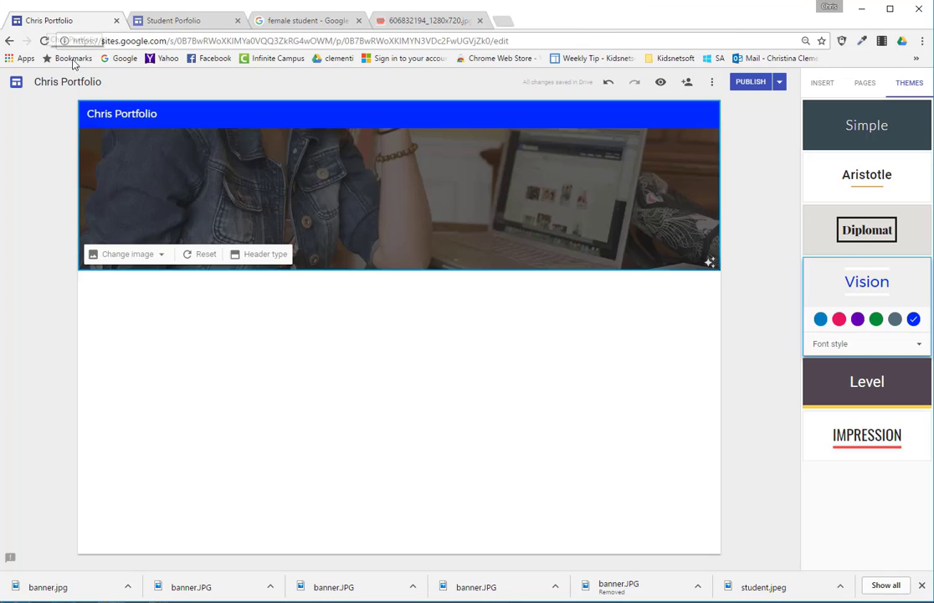
left_click(159, 256)
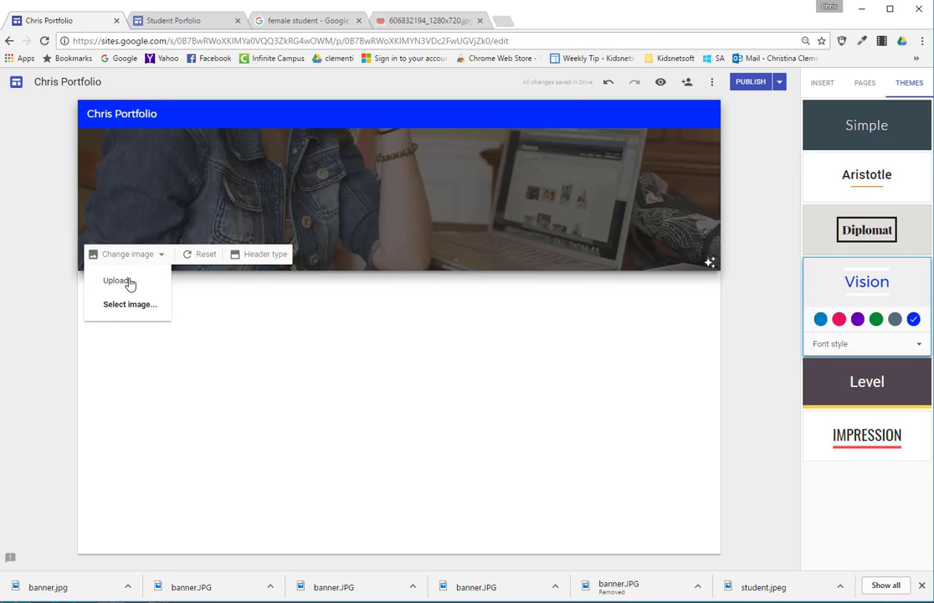
left_click(130, 284)
double_click(150, 109)
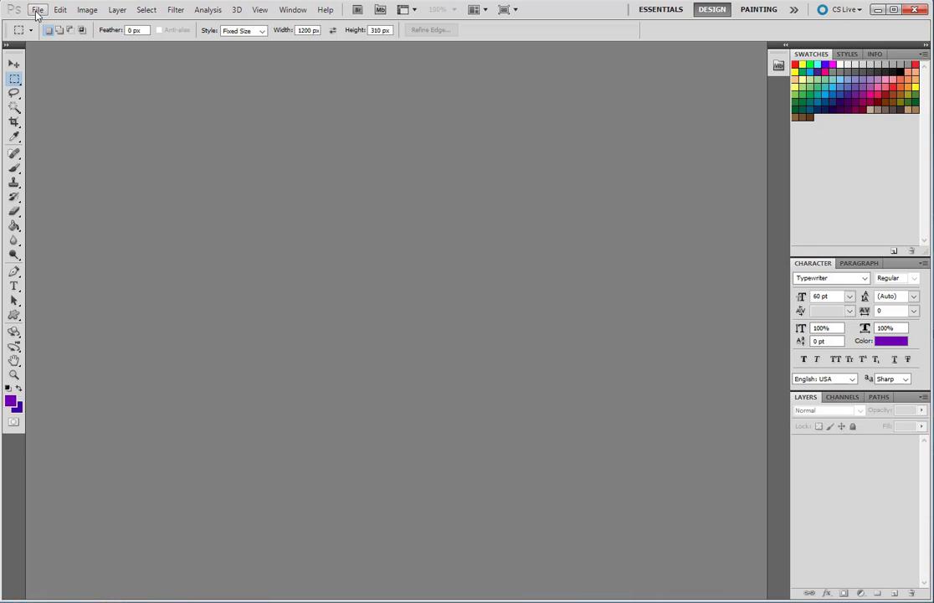
Step: Open the saved banner.jpg in Photoshop
left_click(38, 11)
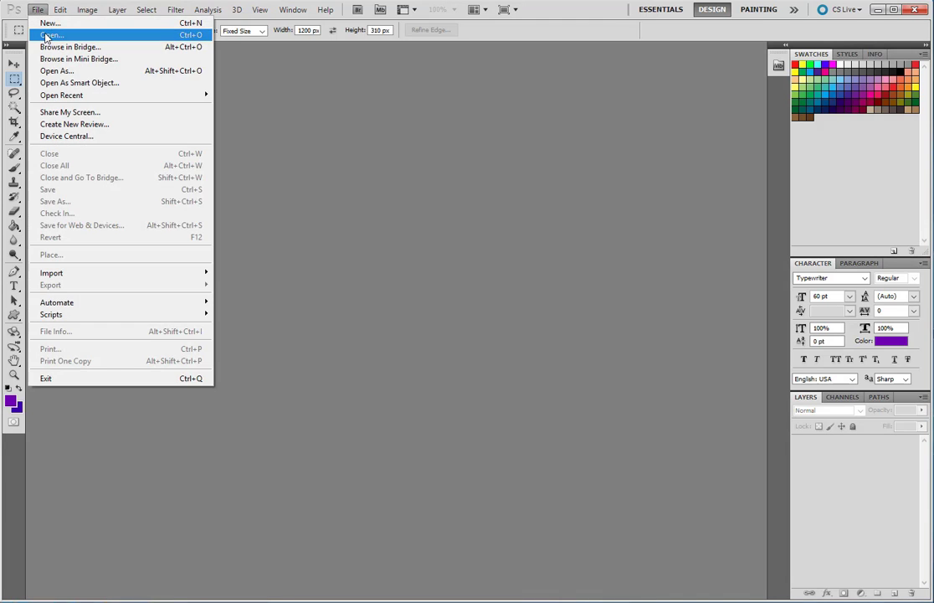
left_click(47, 34)
left_click(389, 165)
double_click(391, 164)
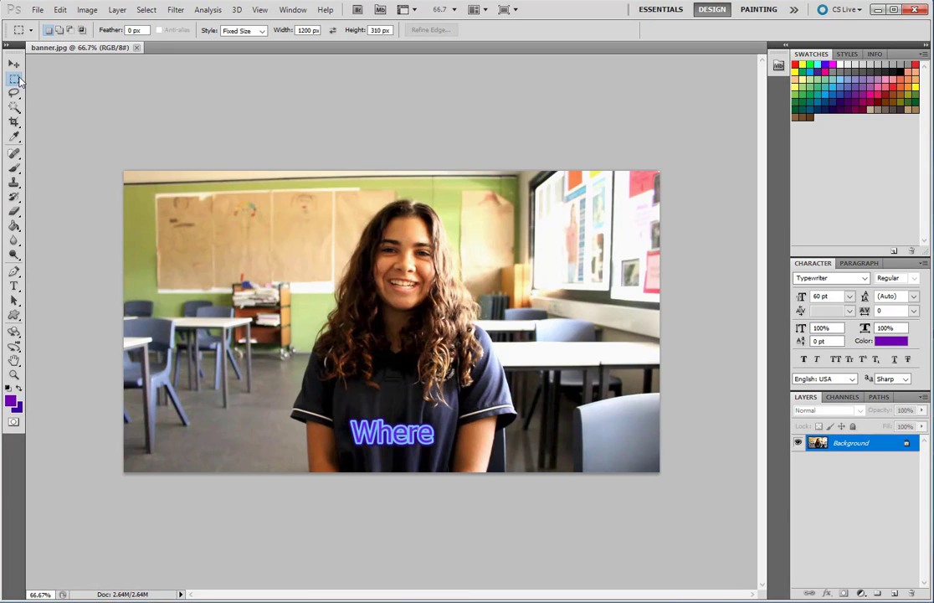
Step: Try a Fixed Size rectangular selection of 1200 × 310 px over the upper part of the photo
left_click(227, 32)
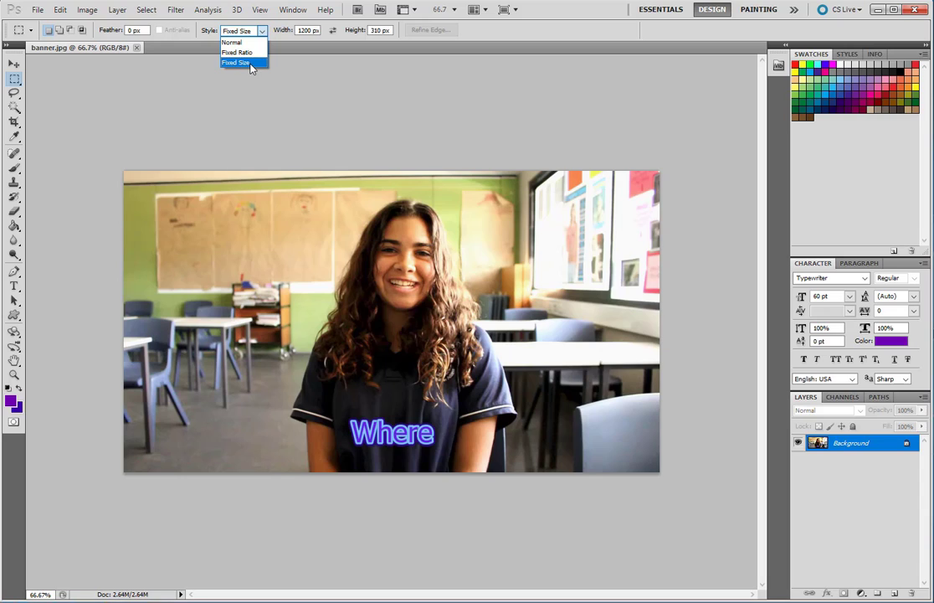
left_click(308, 33)
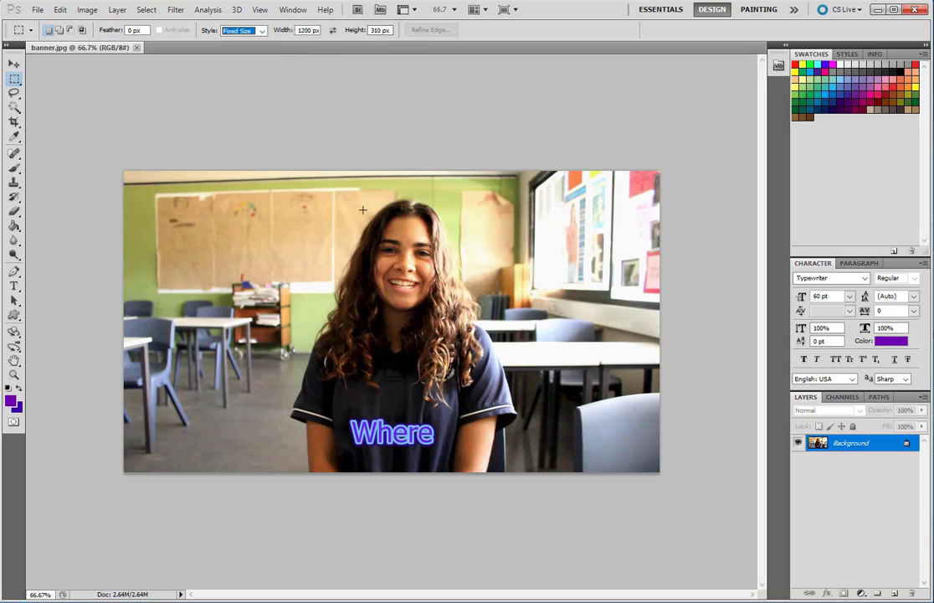
left_click(206, 199)
left_click_drag(546, 269, 528, 263)
left_click(672, 130)
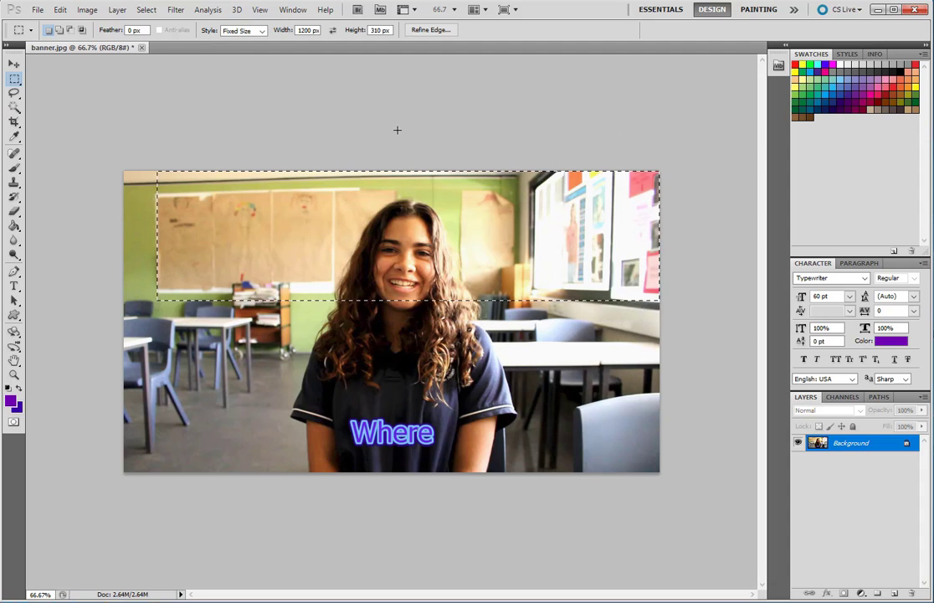
Step: Resize the image to 1200 pixels wide with its proportions constrained
left_click(87, 10)
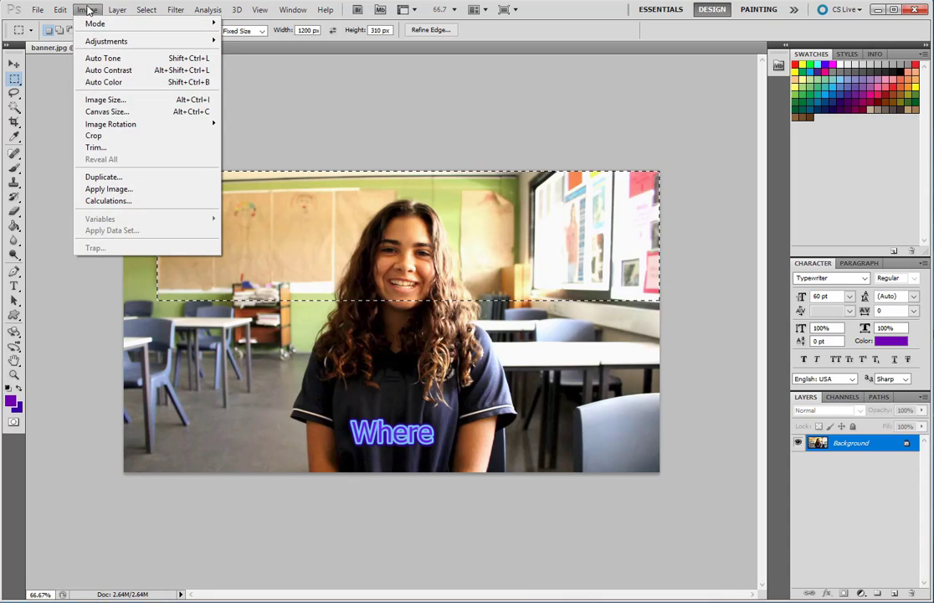
left_click(106, 99)
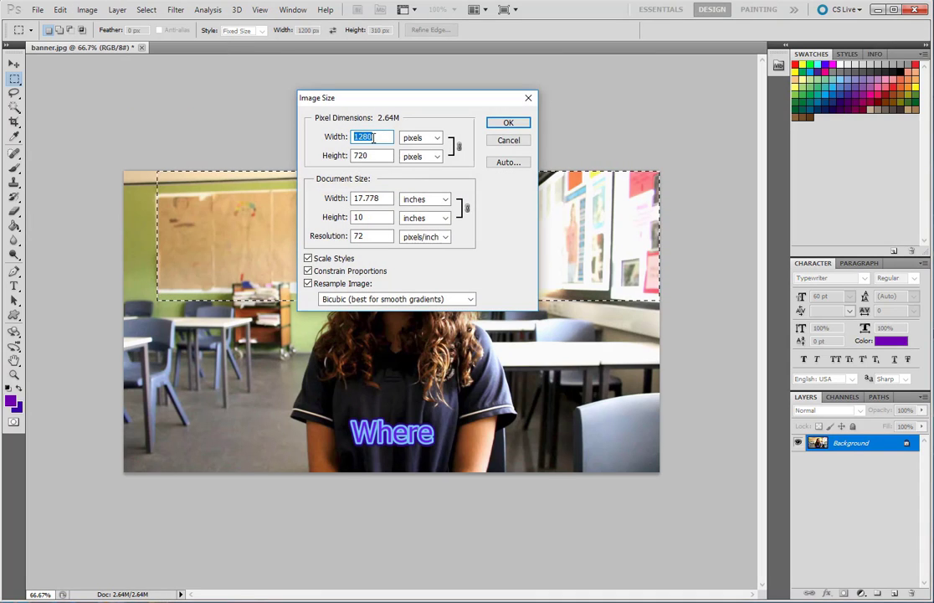
type("1200")
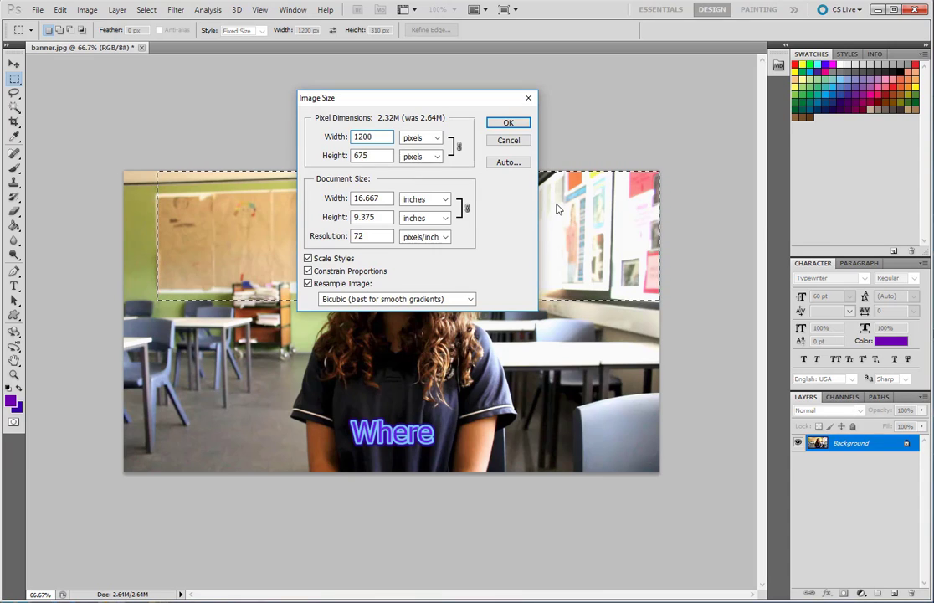
left_click(506, 124)
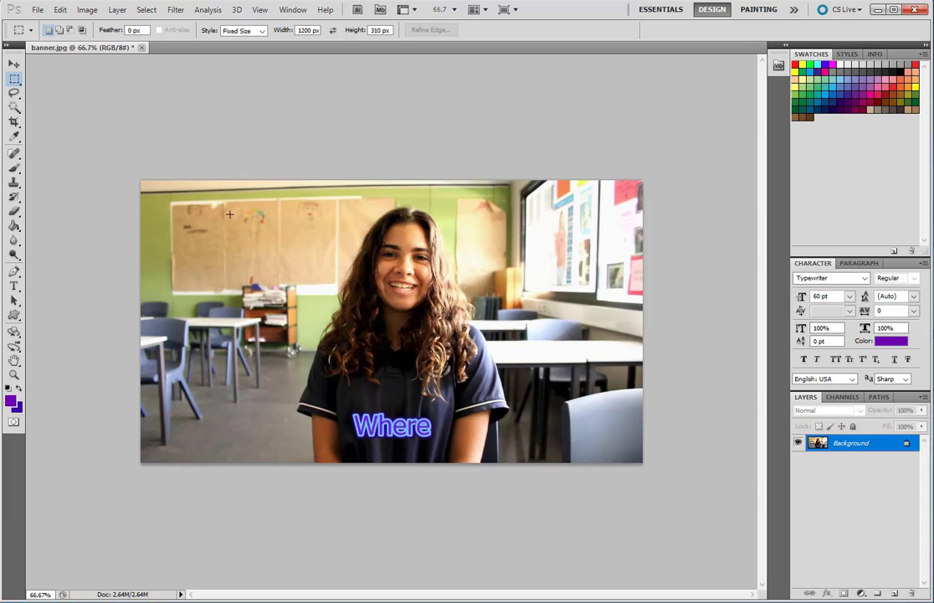
Step: Position a 1200 × 310 px fixed-size selection across the full photo width around the student's face and crop the image to it
left_click_drag(230, 214, 140, 214)
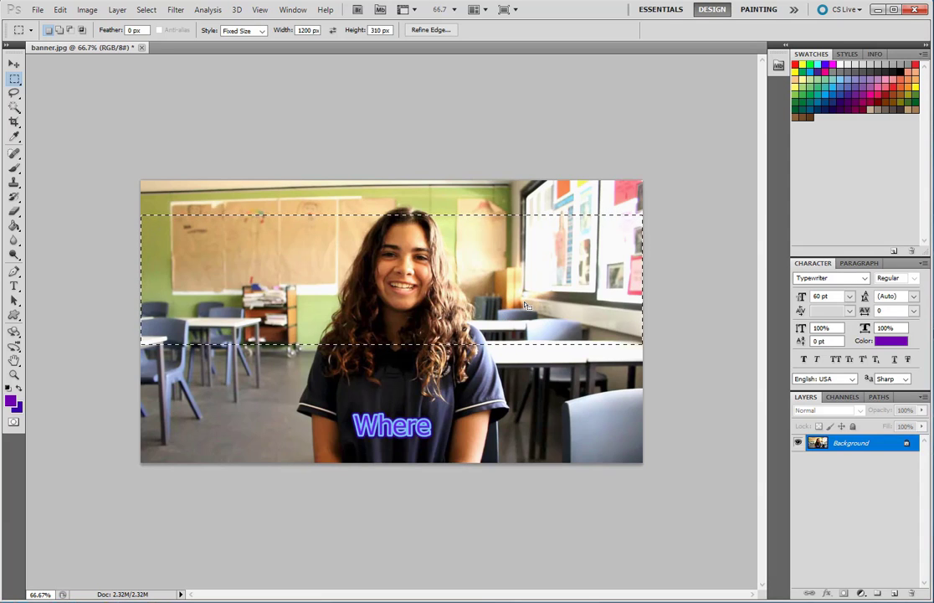
left_click_drag(525, 304, 526, 311)
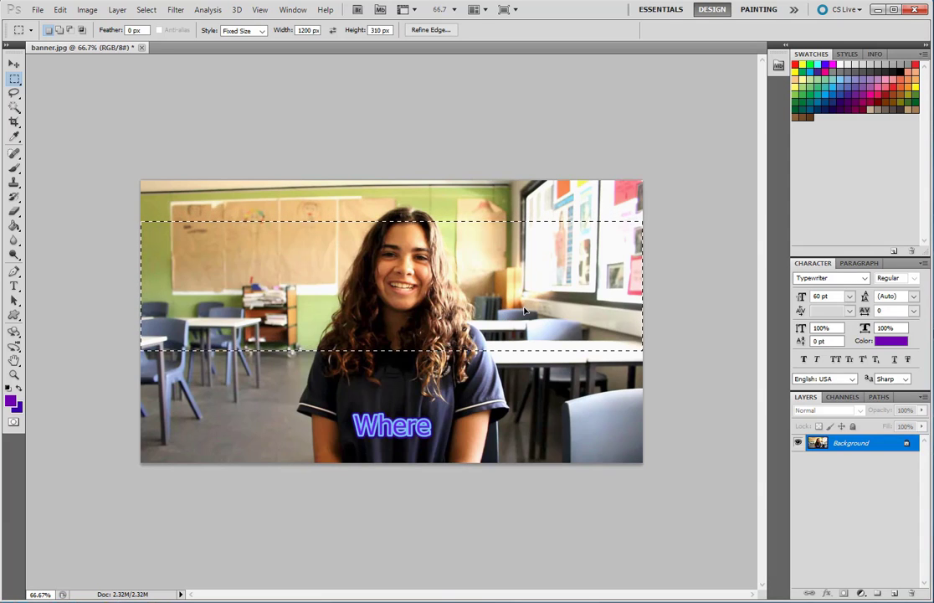
left_click(87, 9)
left_click(110, 136)
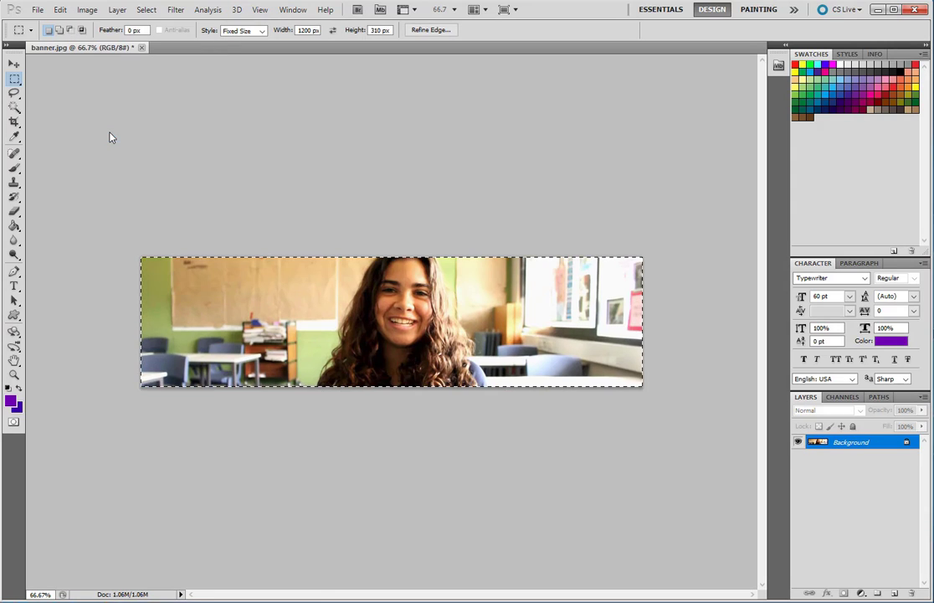
Step: Save the cropped image as a new JPEG named banner2.jpg in the portfolio folder
left_click(38, 9)
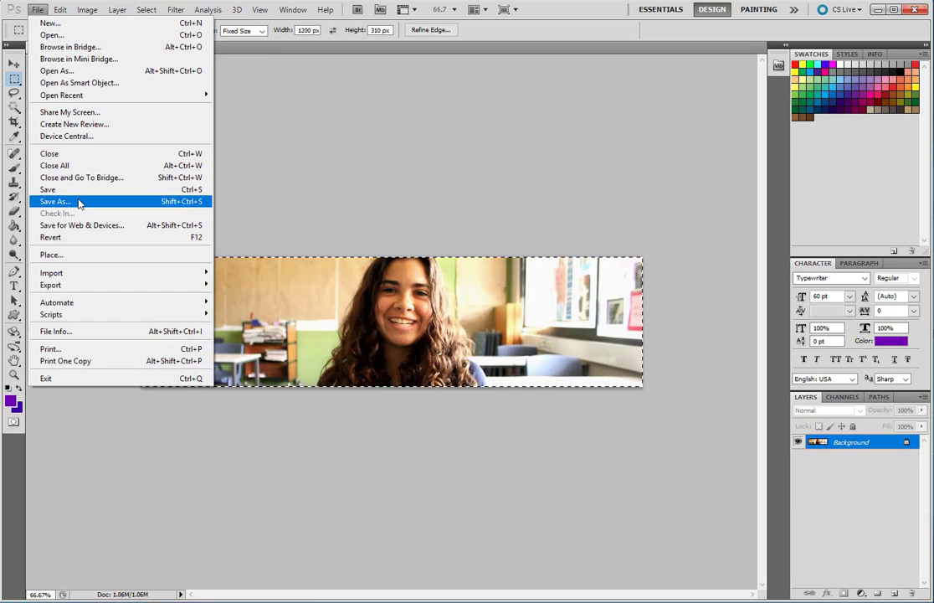
left_click(78, 203)
left_click(502, 315)
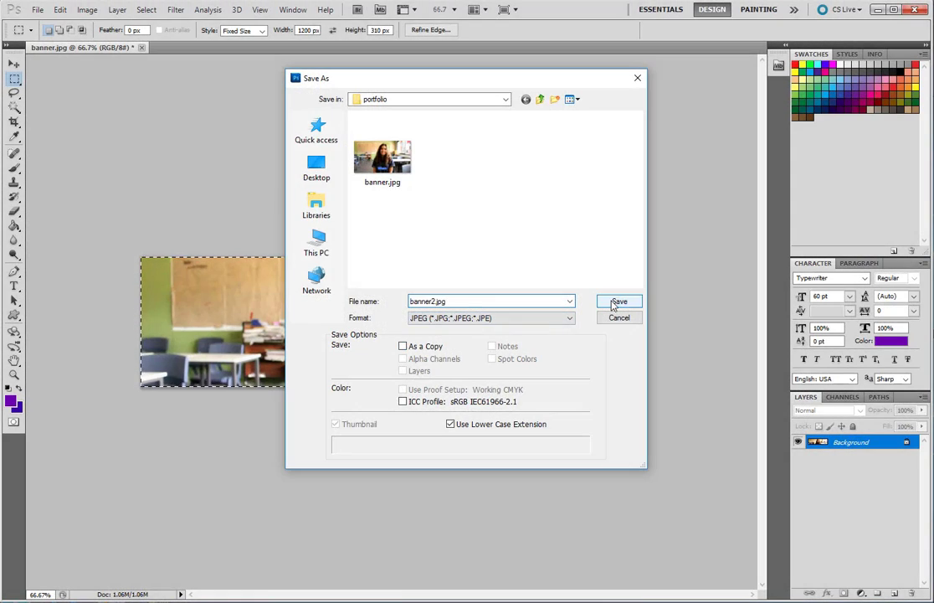
left_click(620, 301)
left_click(667, 176)
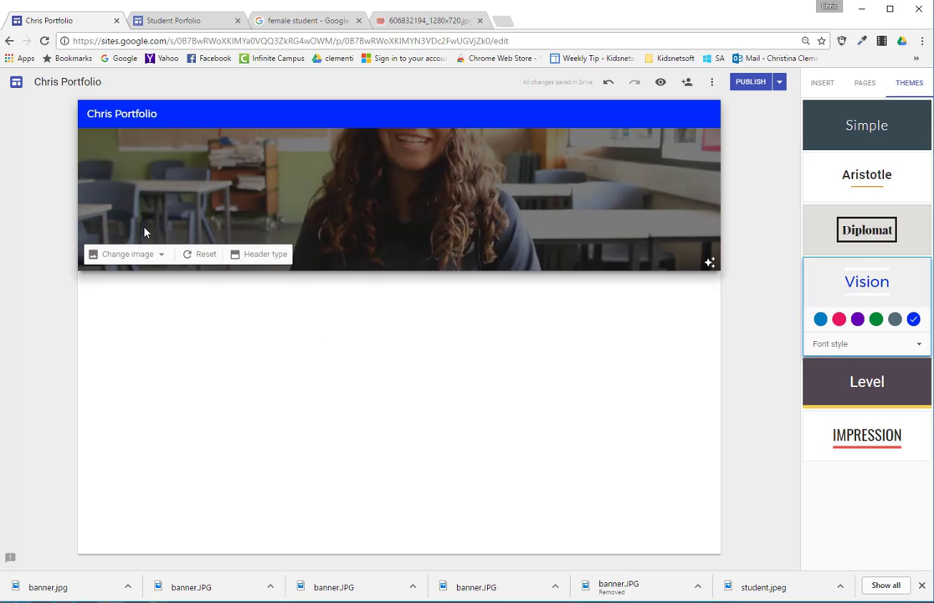
Step: In the Google Sites portfolio, replace the header image with the cropped banner by uploading it, and remove its readability adjustment
left_click(130, 255)
left_click(124, 278)
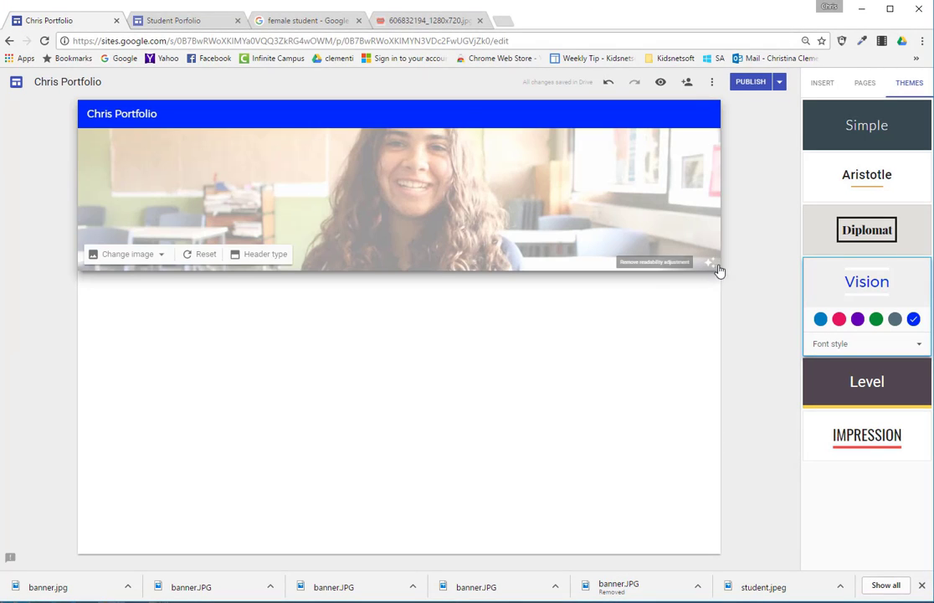
left_click(712, 267)
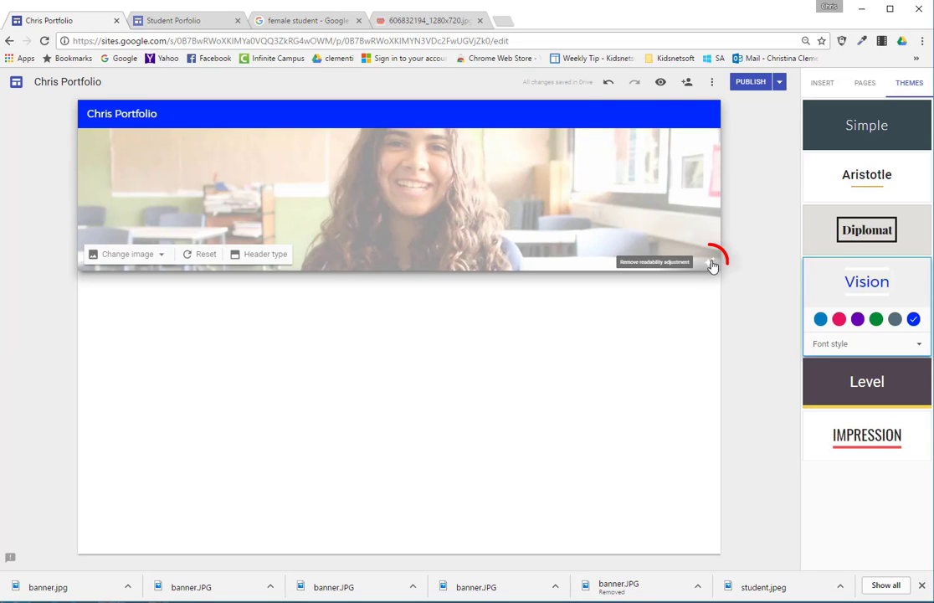